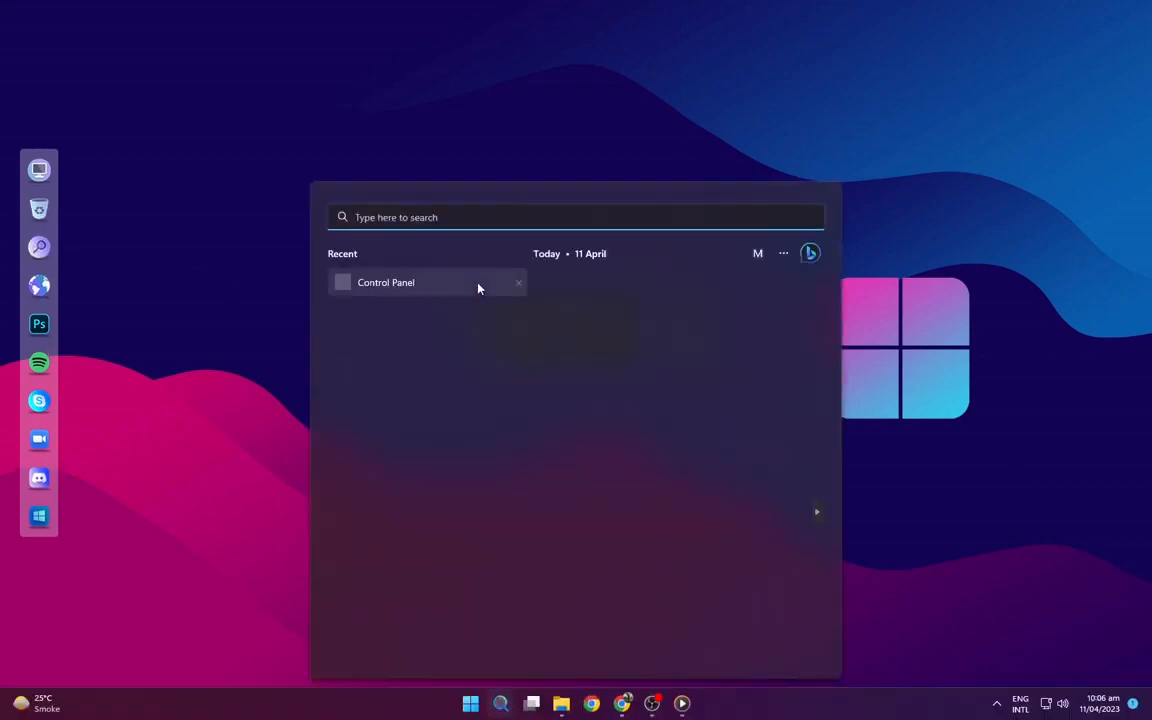
click(200, 278)
click(41, 516)
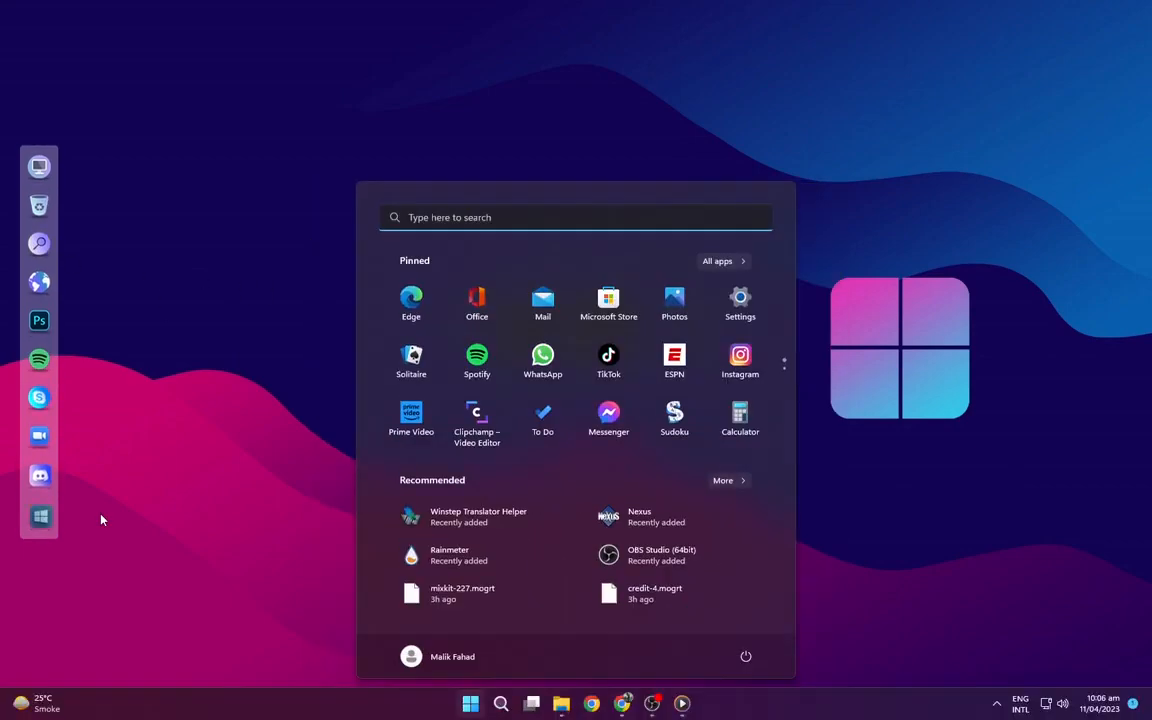
click(373, 470)
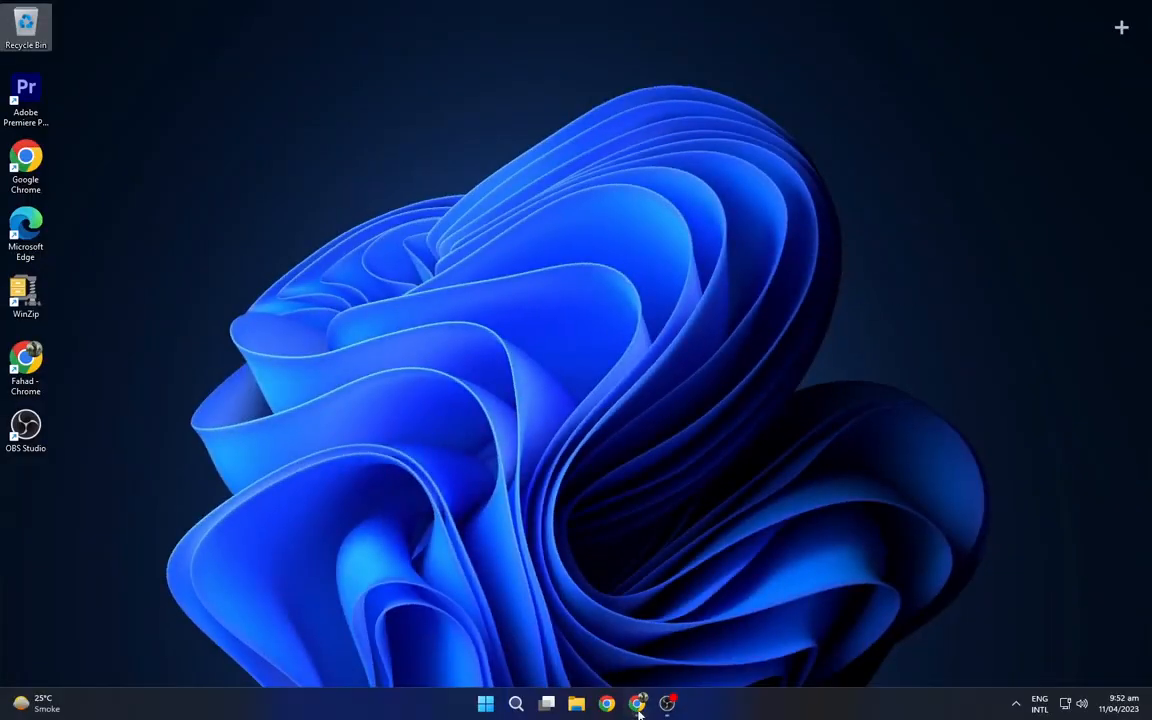
- Switch to Chrome and open the full-size free download of the Original Windows Magenta And Blue wallpaper, dismissing the ad
click(638, 704)
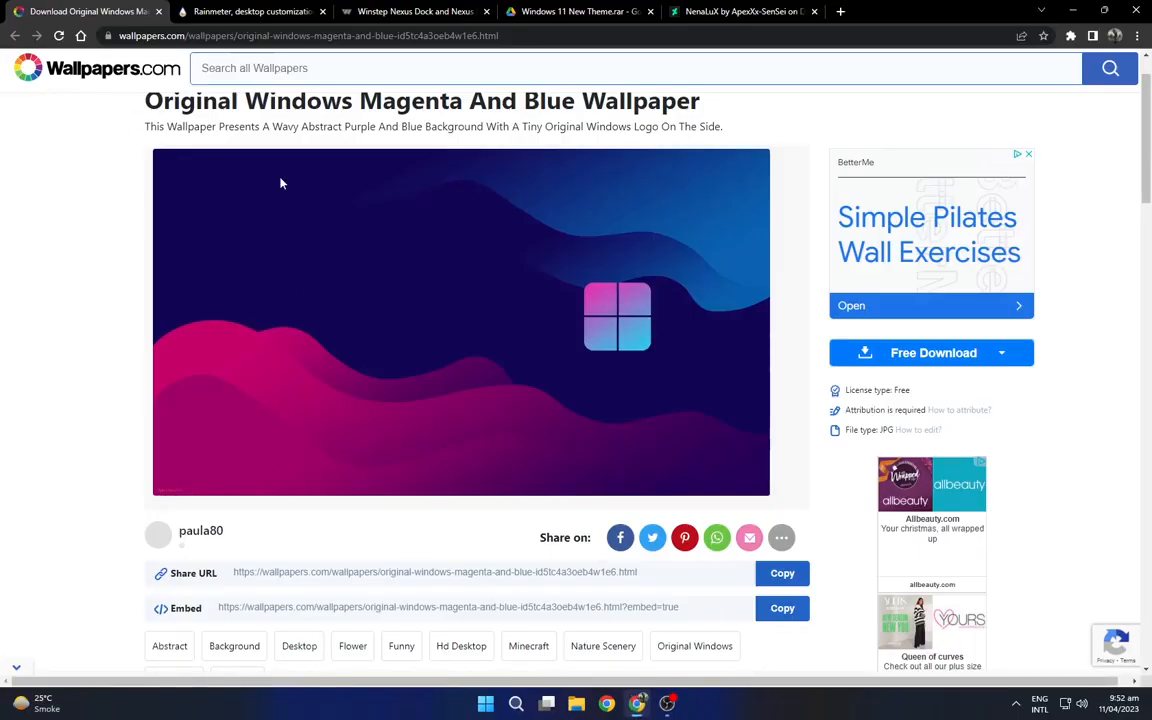
scroll(507, 319, down, 5)
scroll(507, 319, up, 7)
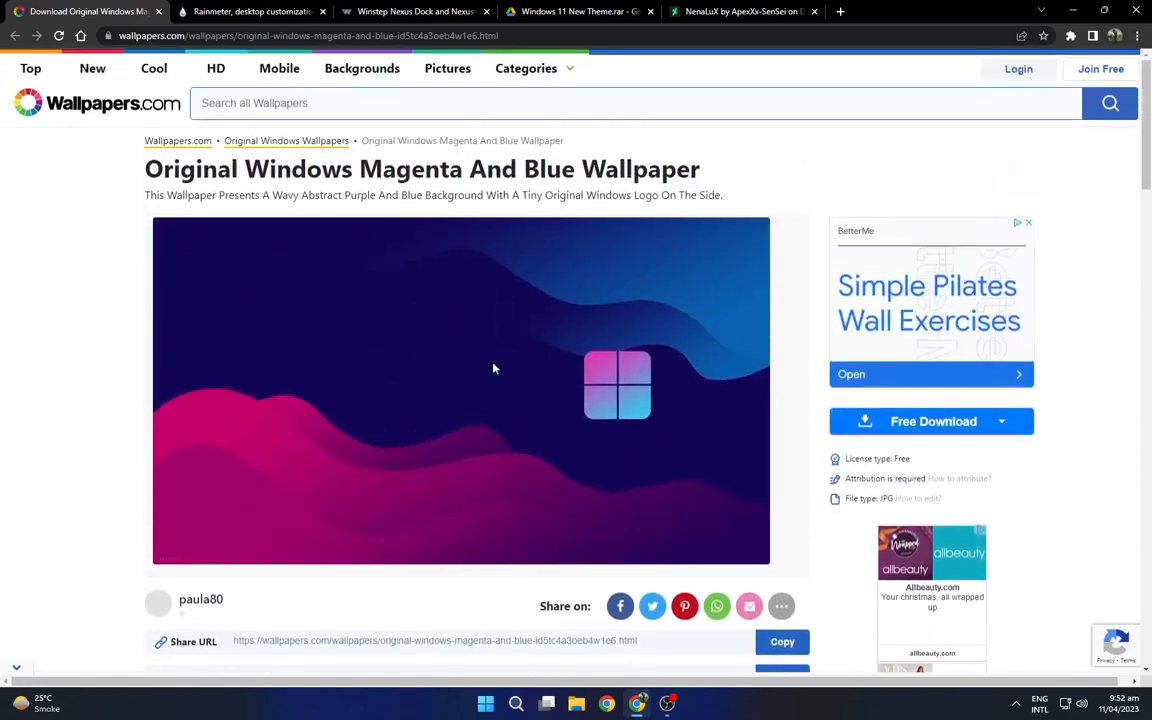
mouse_move(874, 436)
click(890, 457)
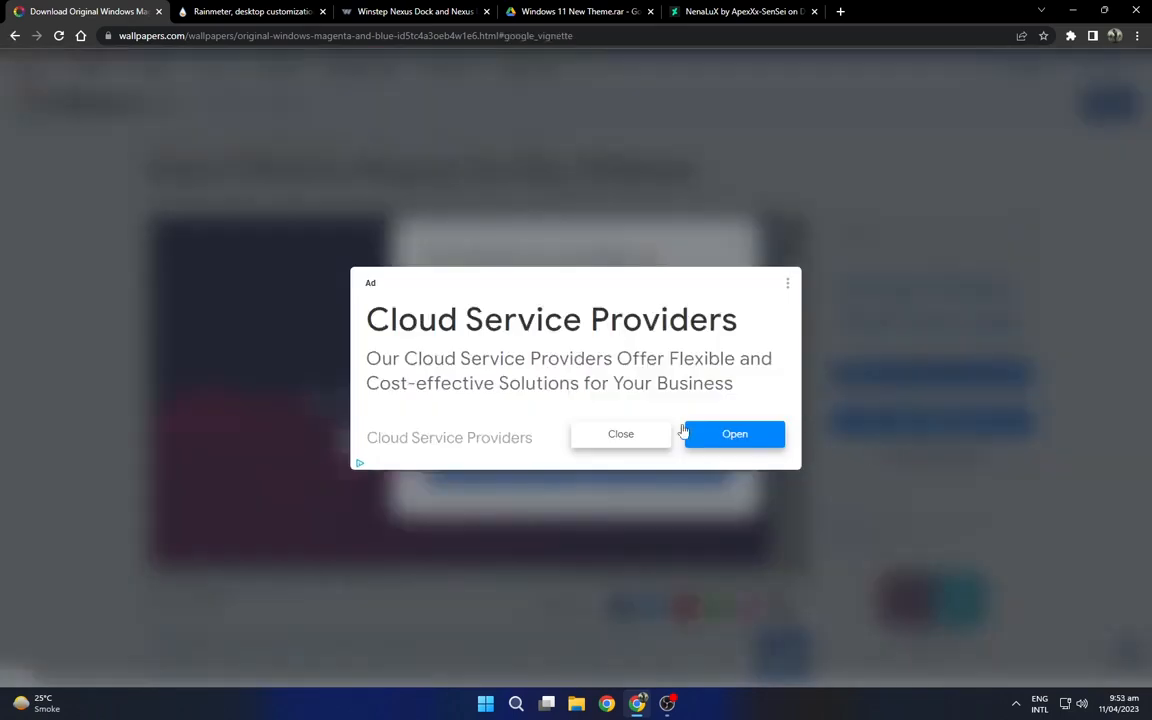
click(632, 434)
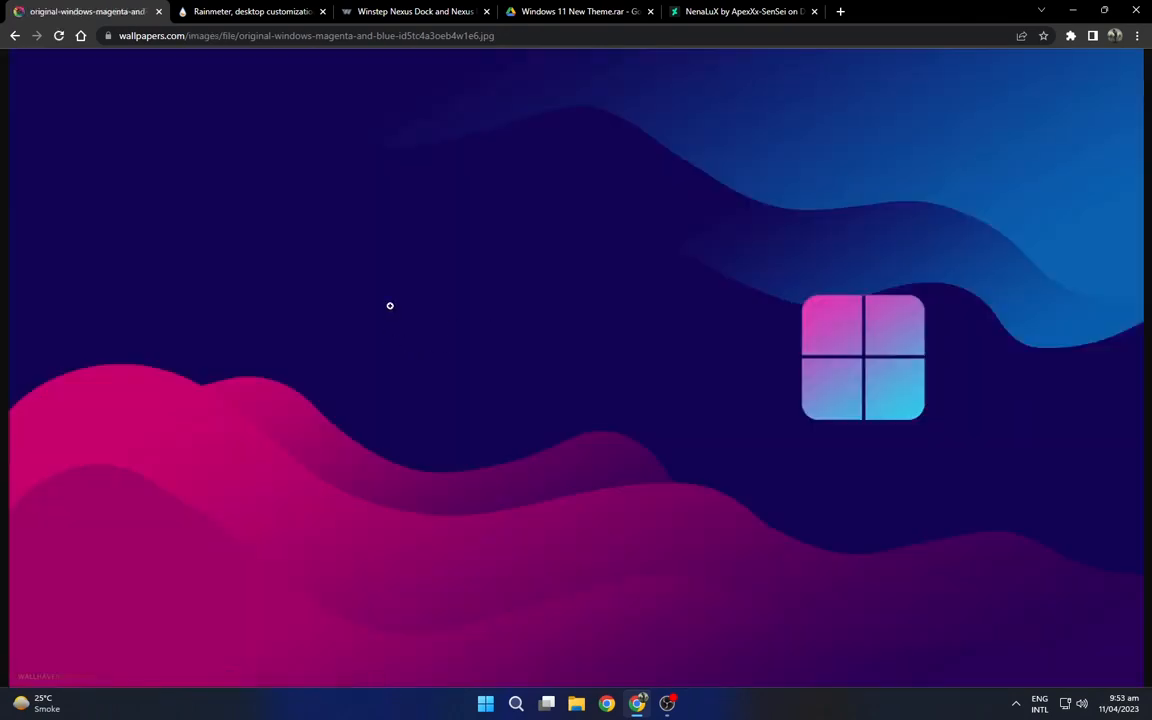
- Save the full-size wallpaper as a JPEG image in the Downloads folder
right_click(362, 185)
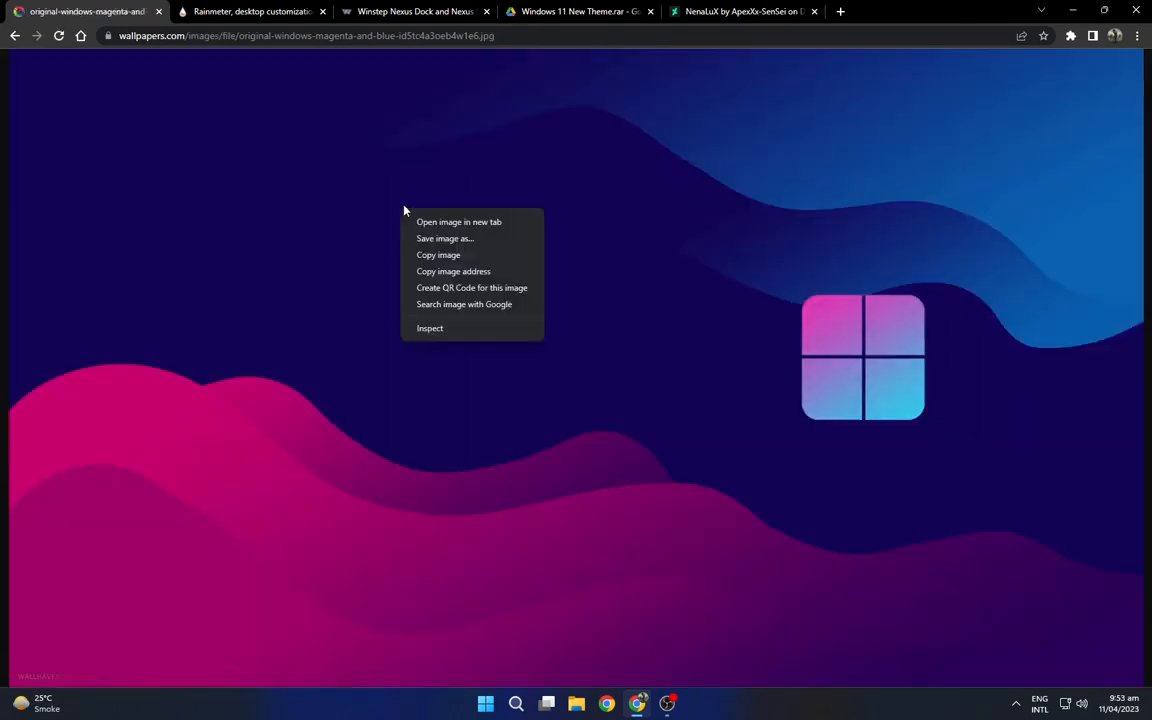
click(372, 214)
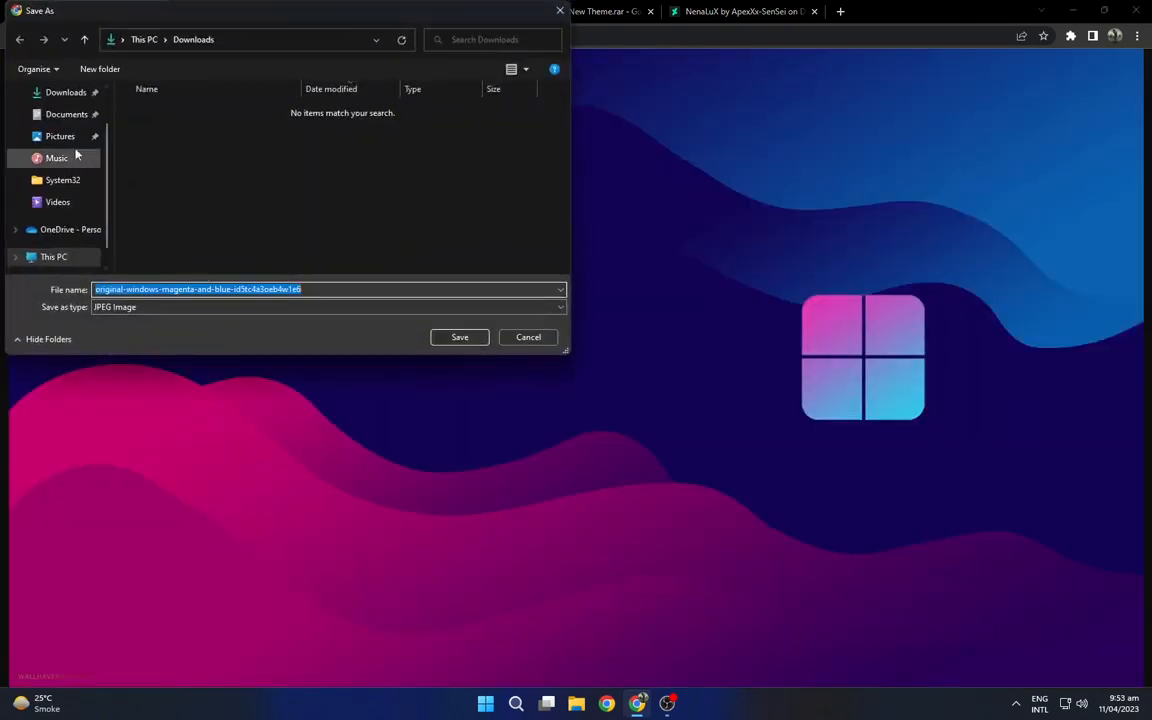
click(70, 93)
click(459, 339)
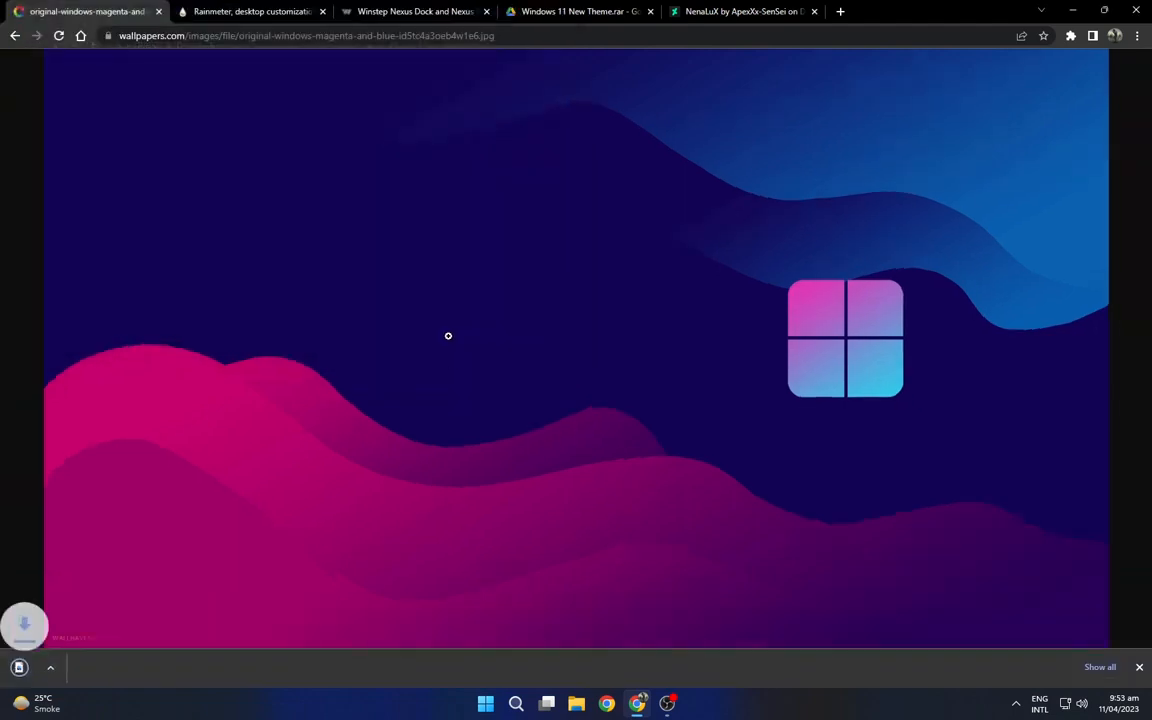
- Download the Rainmeter 4.5.17 installer and the free Winstep Nexus dock from their open web pages
click(249, 12)
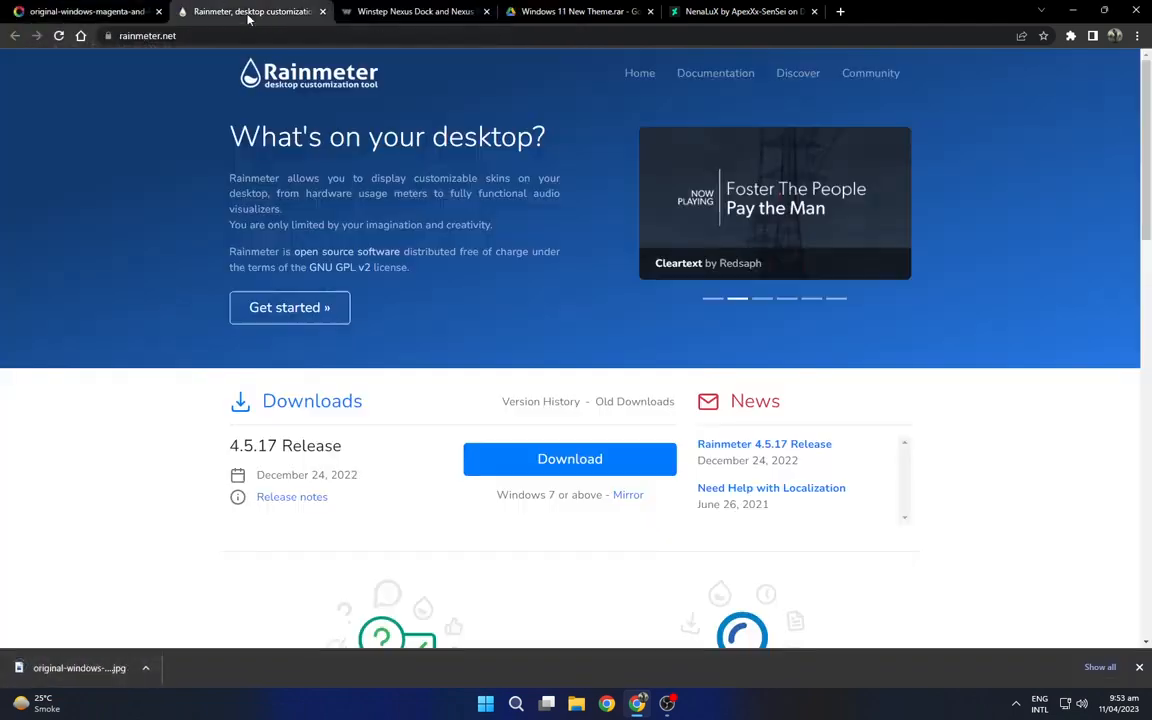
click(535, 455)
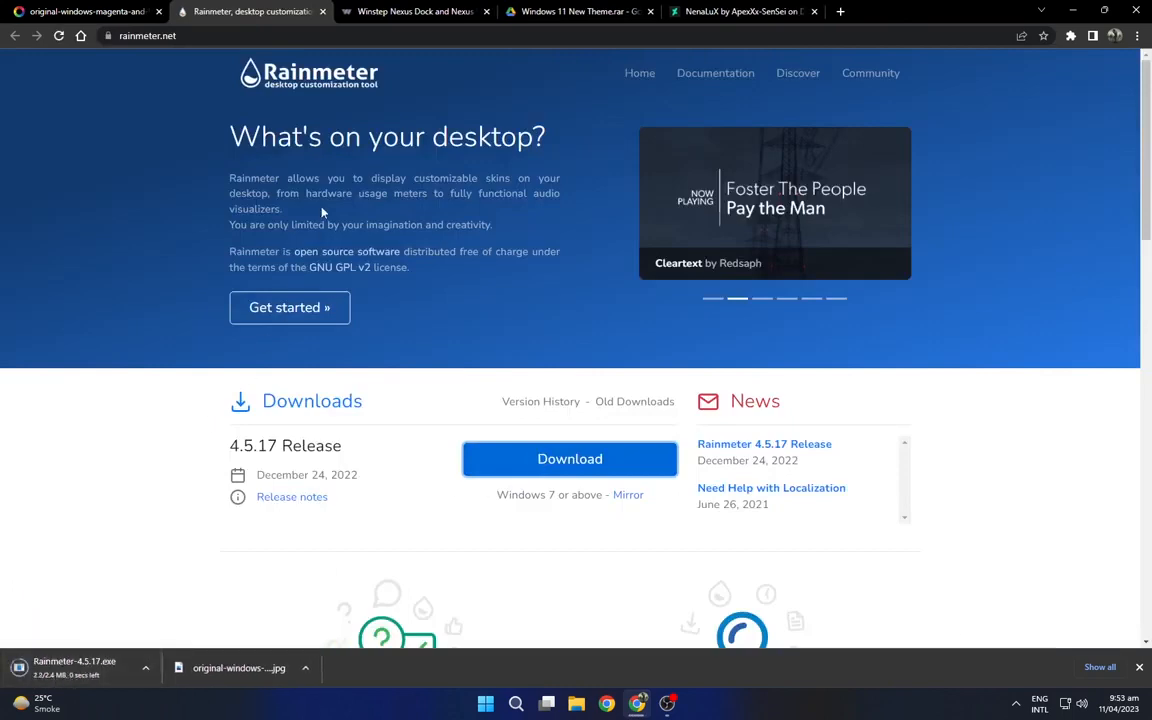
click(409, 11)
scroll(465, 327, down, 3)
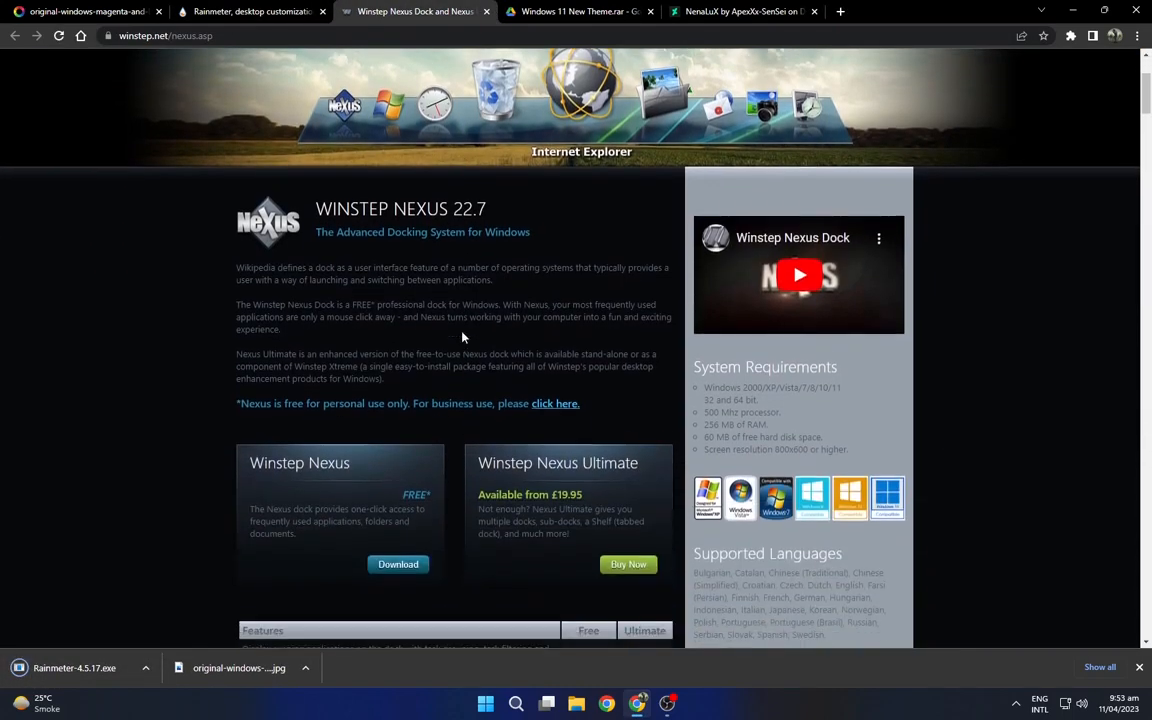
click(391, 418)
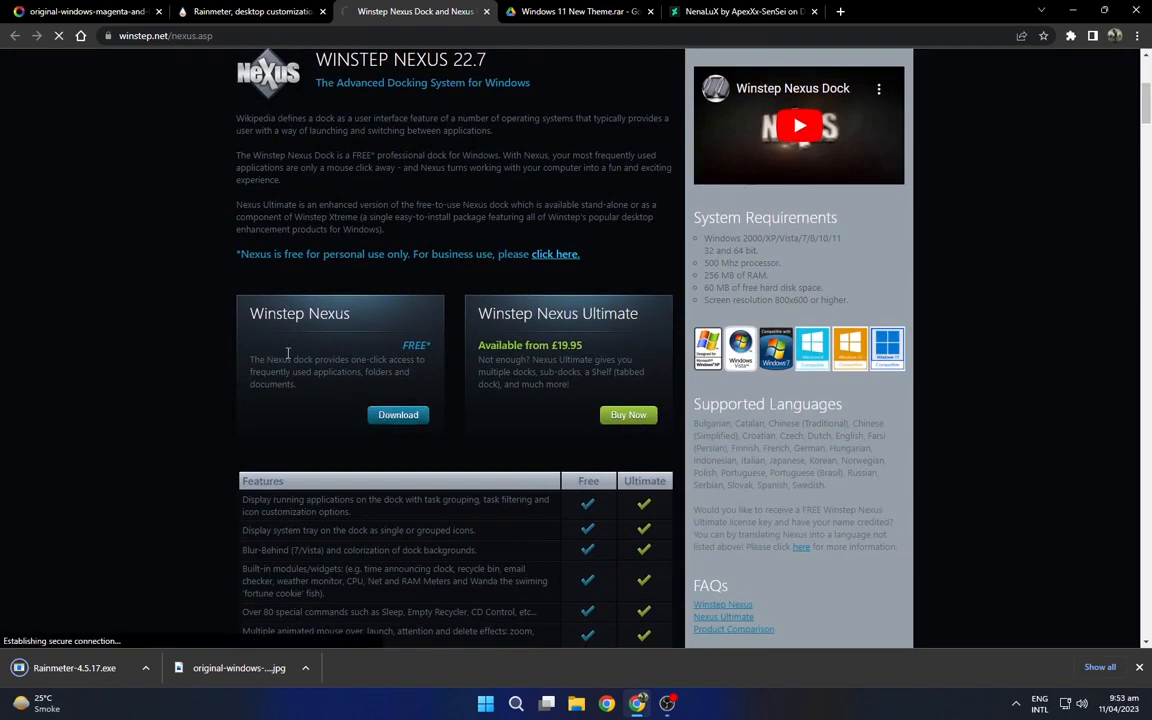
drag(246, 317, 331, 317)
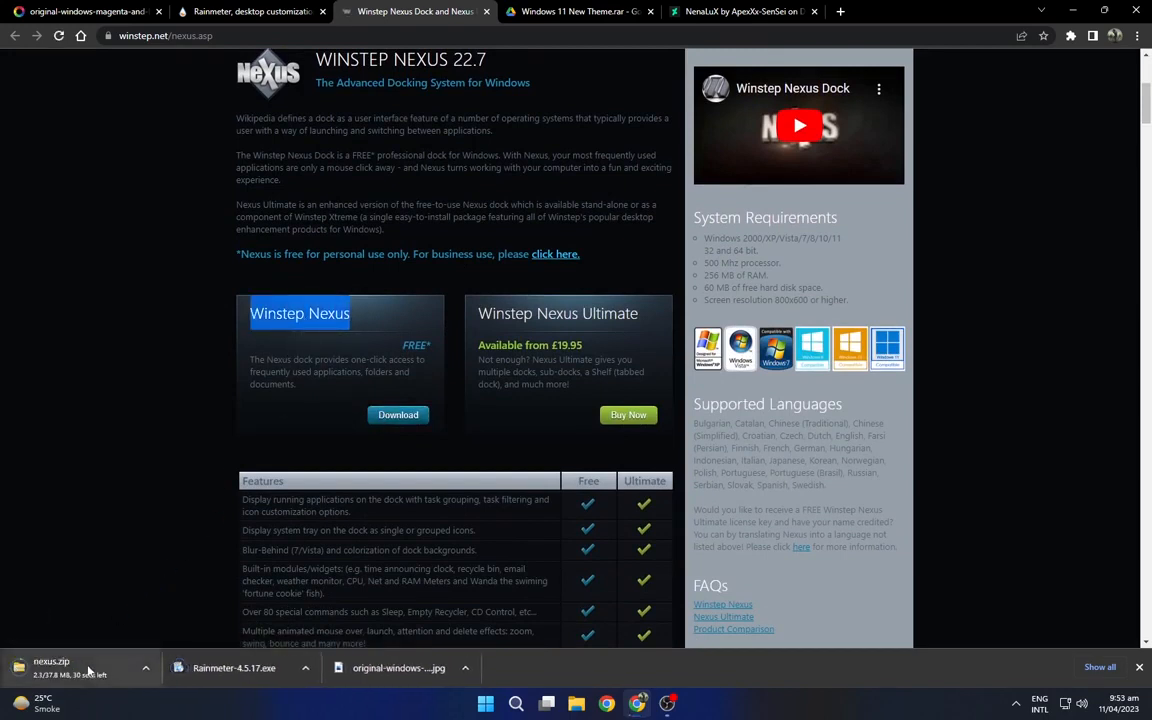
- Download the Windows 11 New Theme.rar archive from Google Drive
click(552, 22)
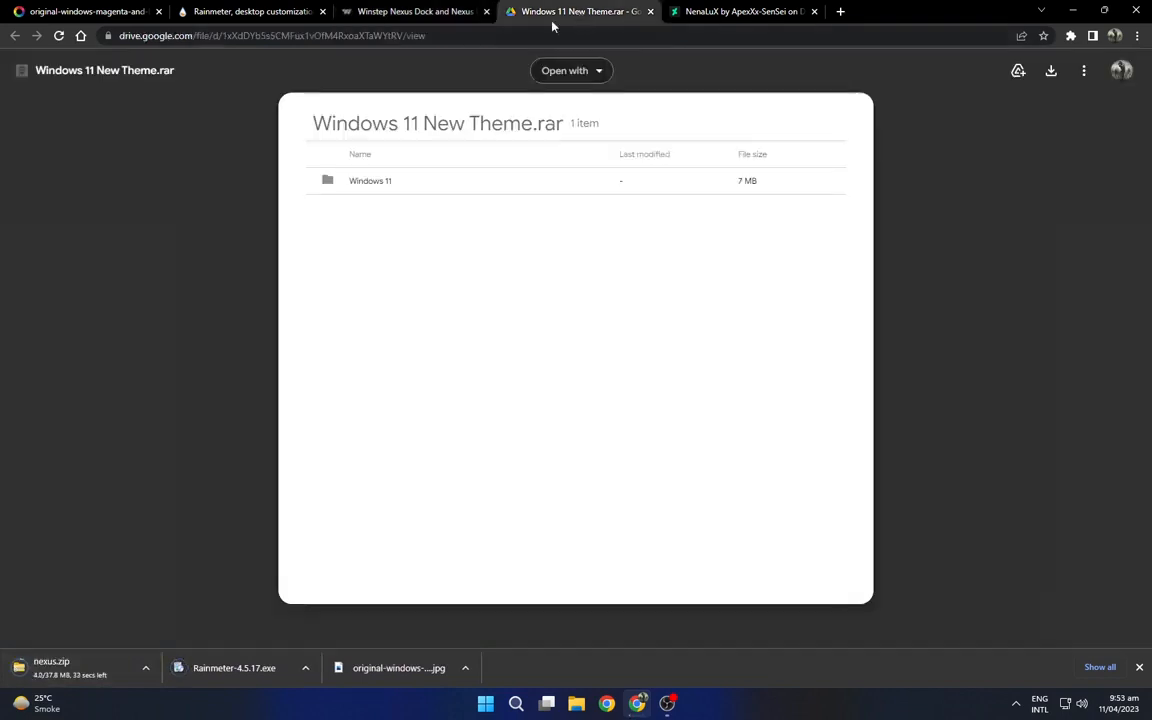
drag(313, 123, 590, 123)
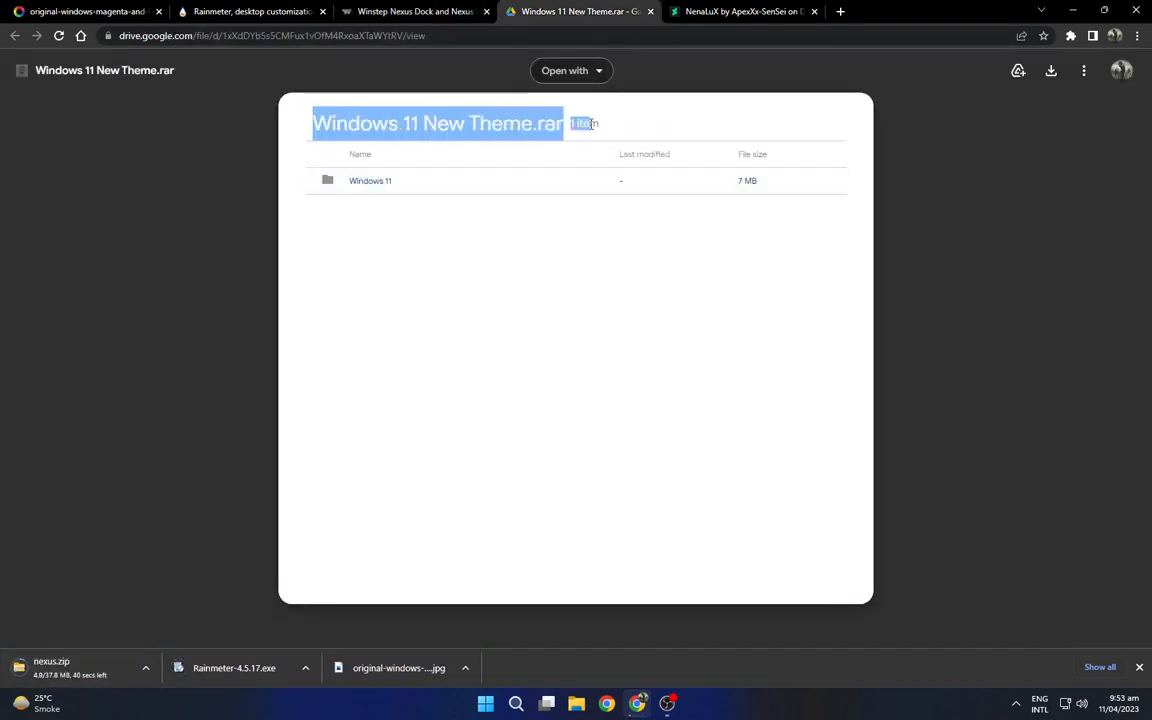
click(1050, 72)
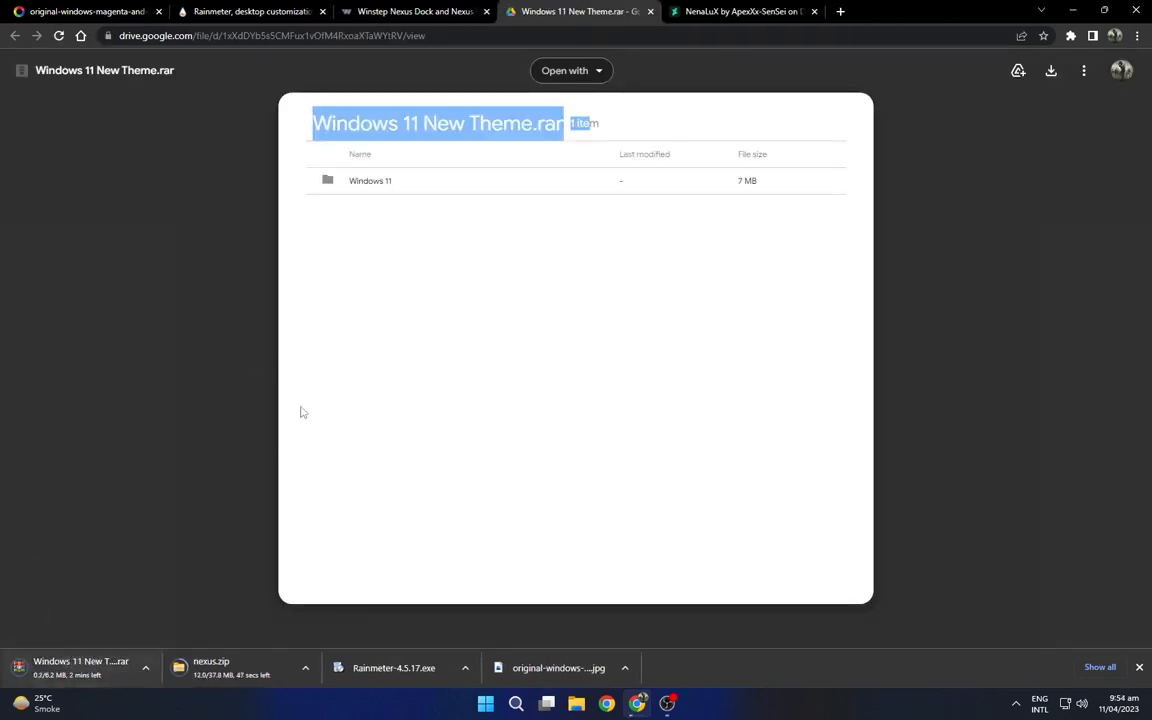
click(740, 118)
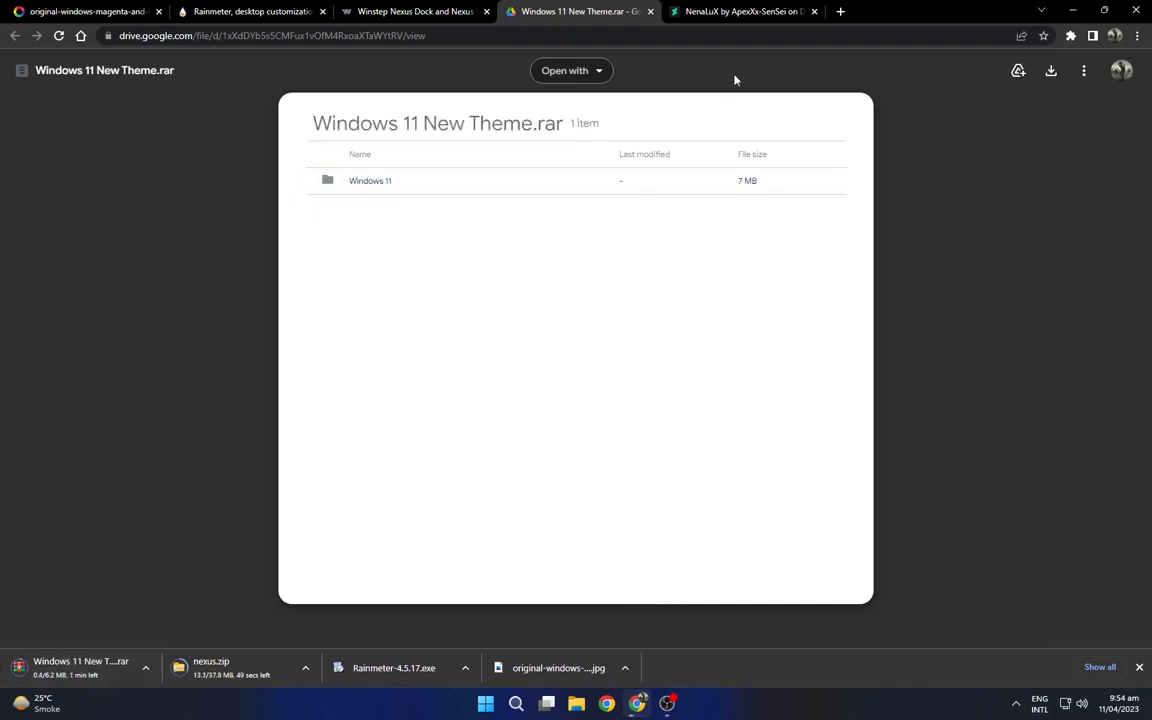
- Download the NenaLuX Rainmeter skin from its DeviantArt page
click(748, 11)
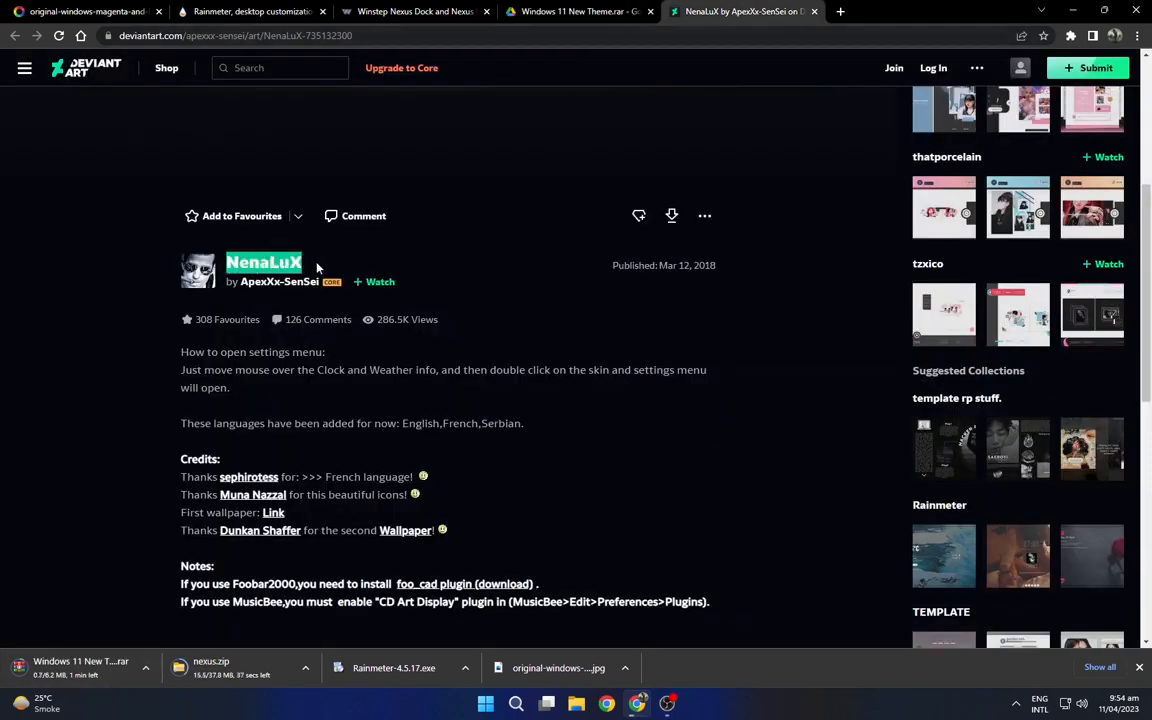
click(672, 220)
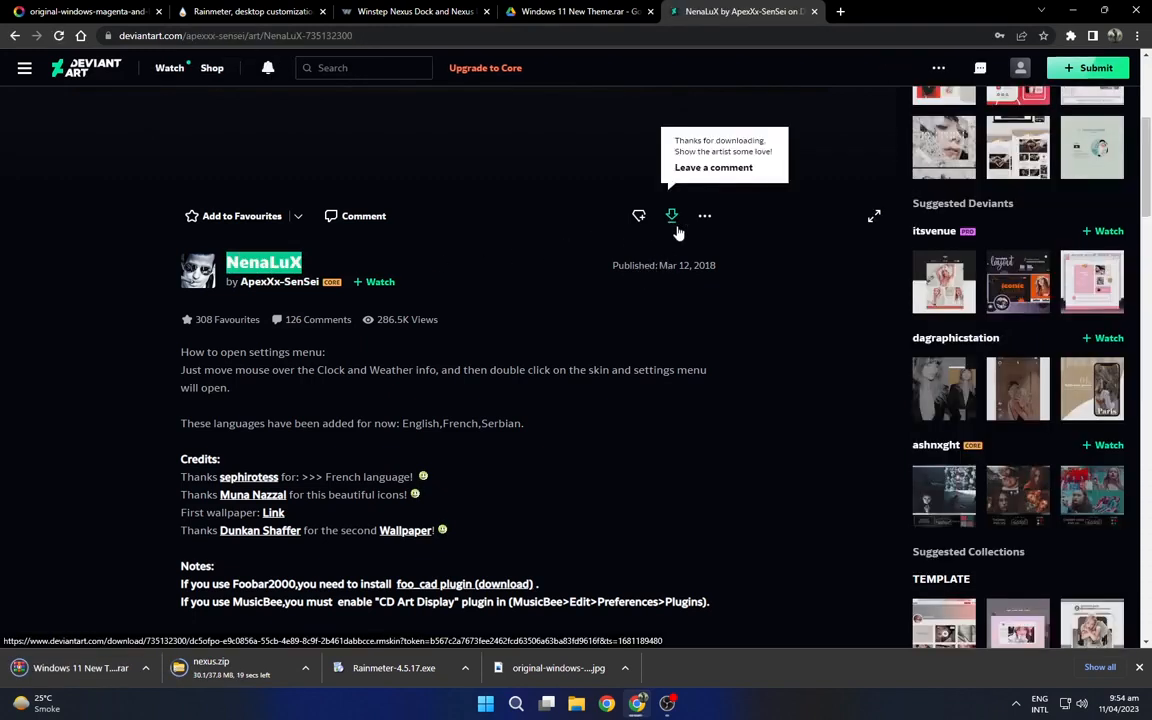
click(779, 310)
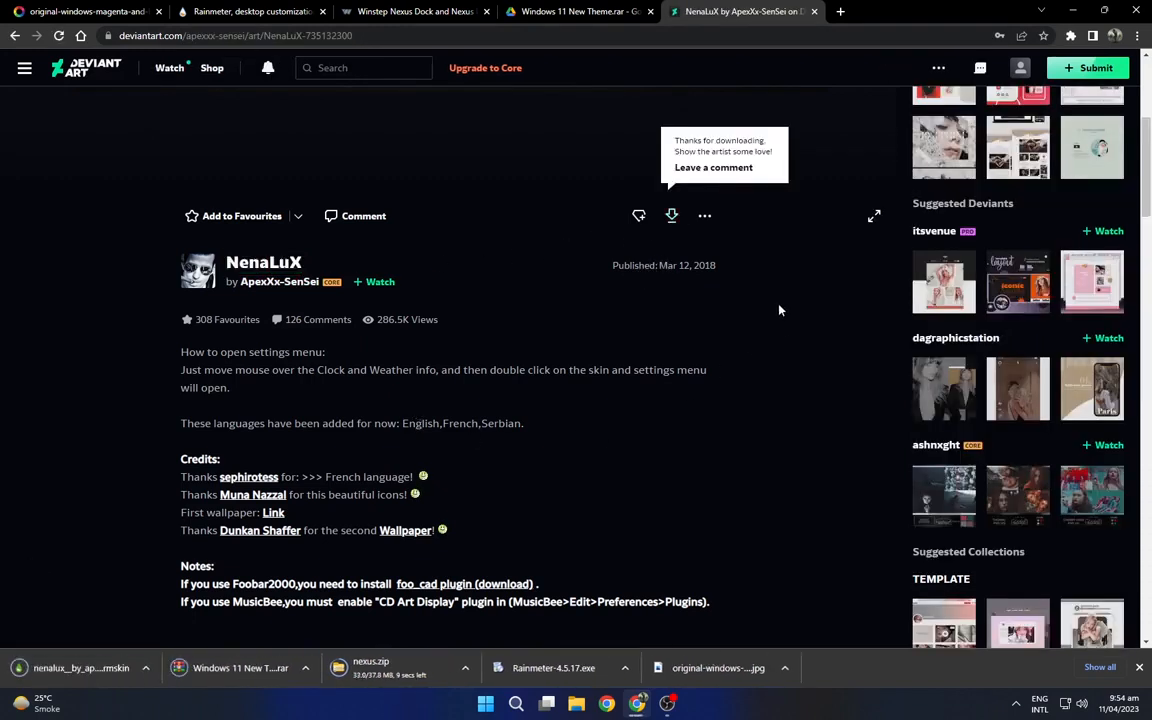
- Minimize Chrome, switch to File Explorer's Downloads folder and set the magenta-and-blue wallpaper image as the desktop background
click(1084, 12)
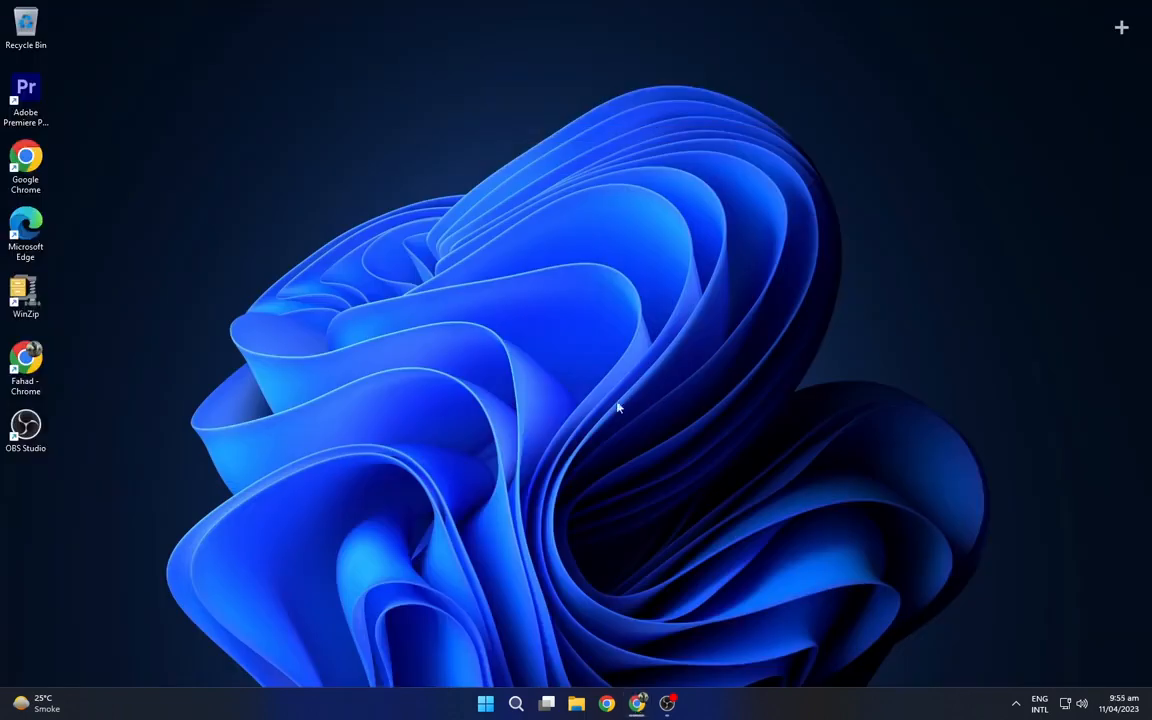
click(563, 660)
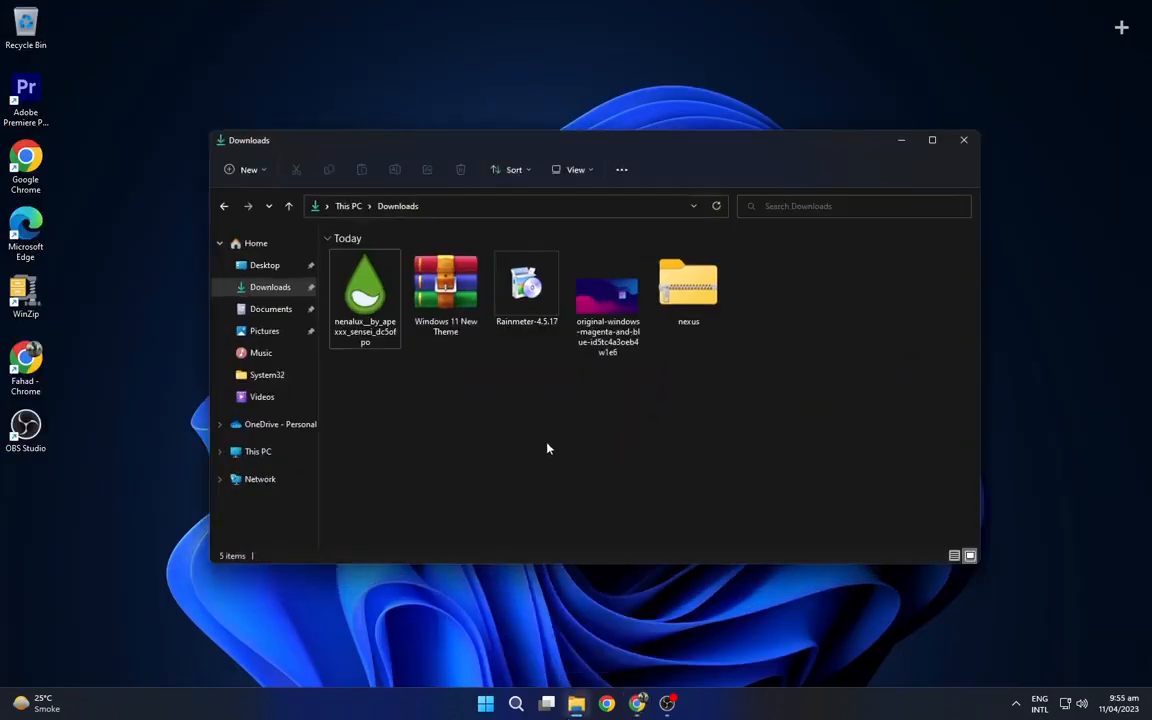
right_click(617, 310)
click(630, 392)
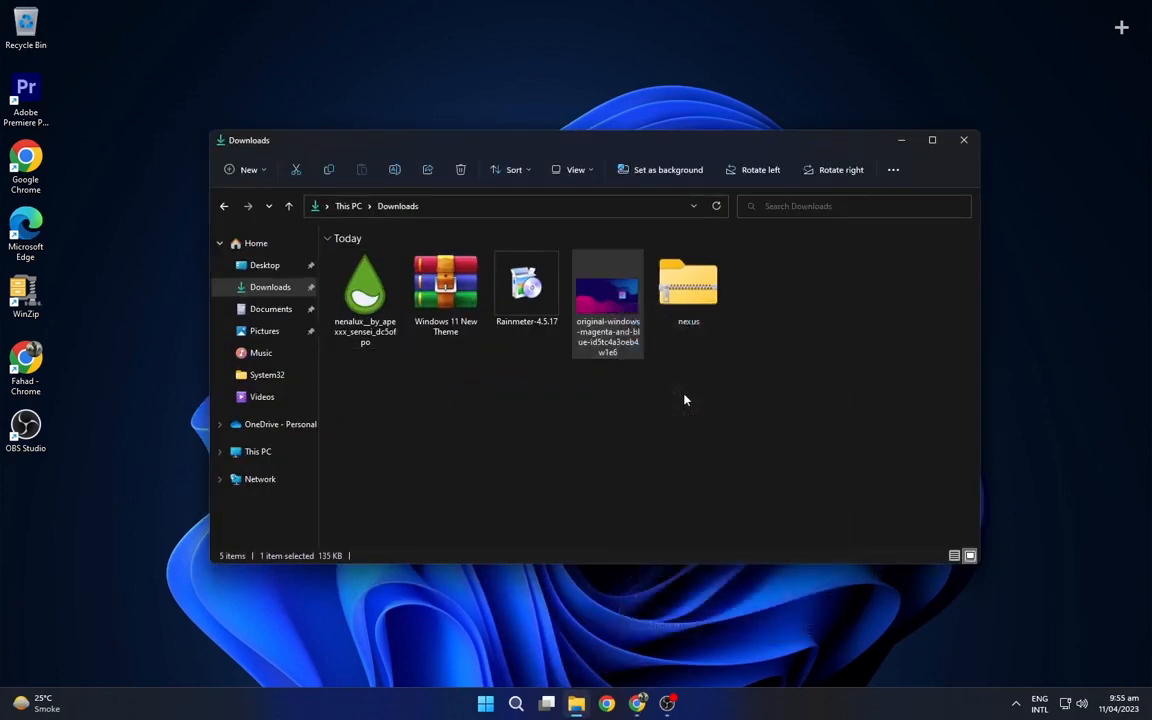
- Extract the nexus zip into its own nexus folder with WinRAR and delete the original archive
right_click(675, 297)
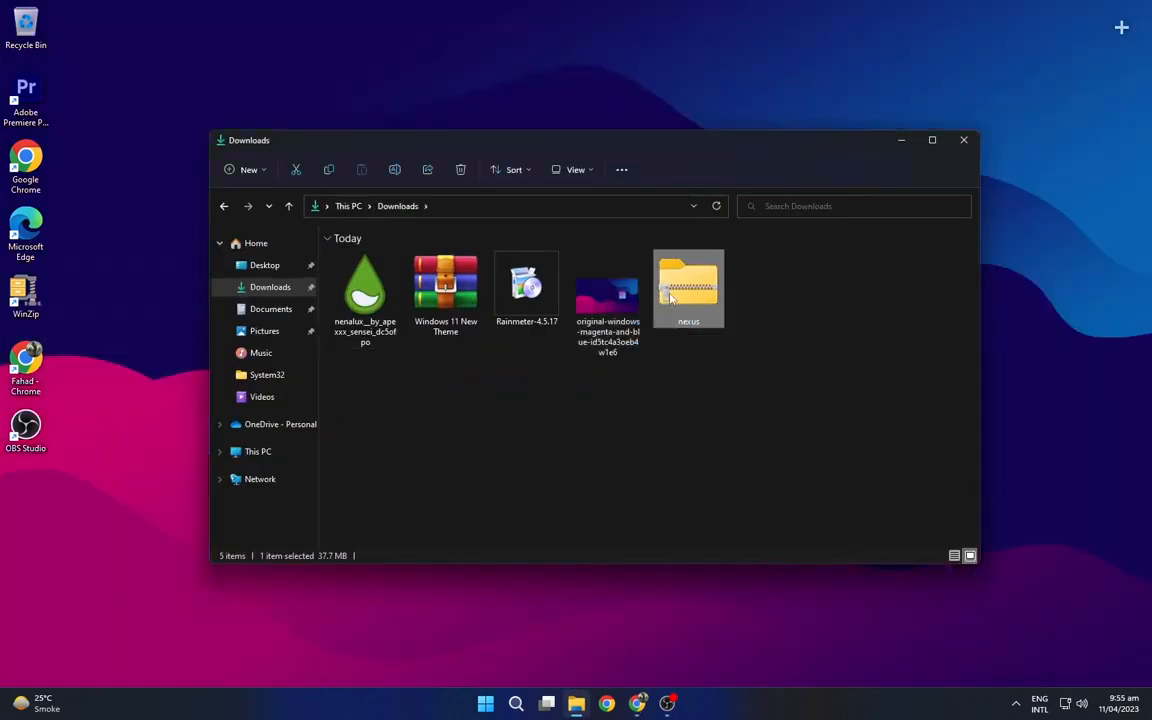
mouse_move(741, 564)
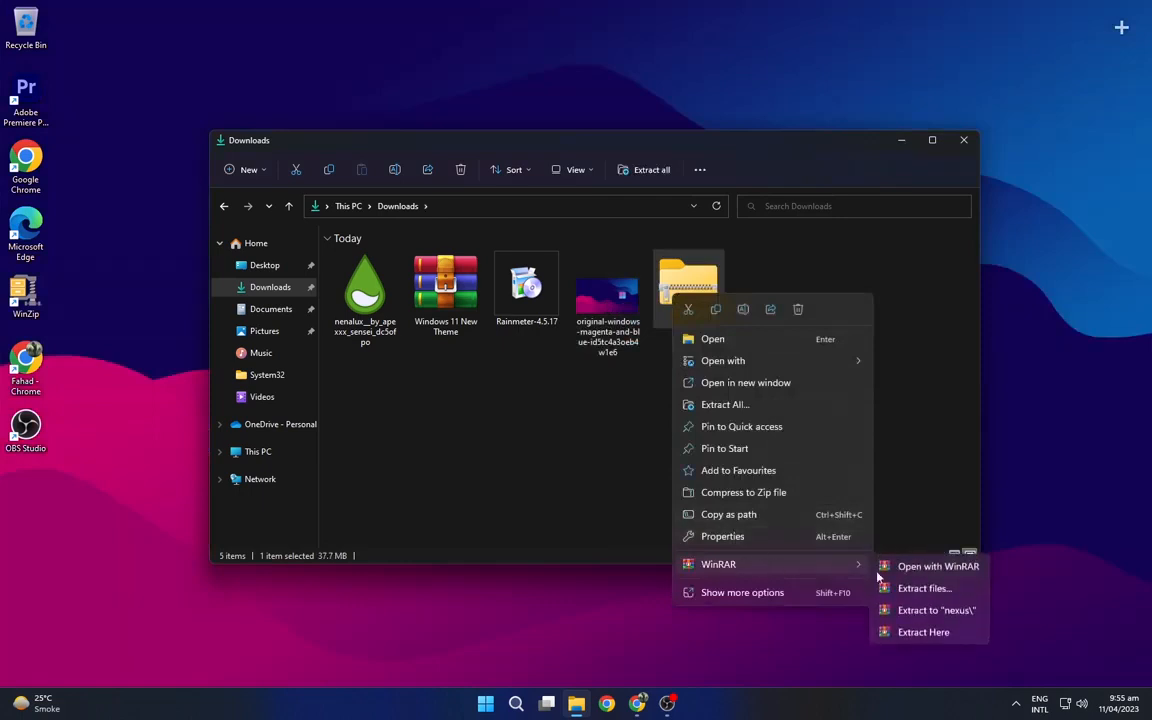
click(936, 610)
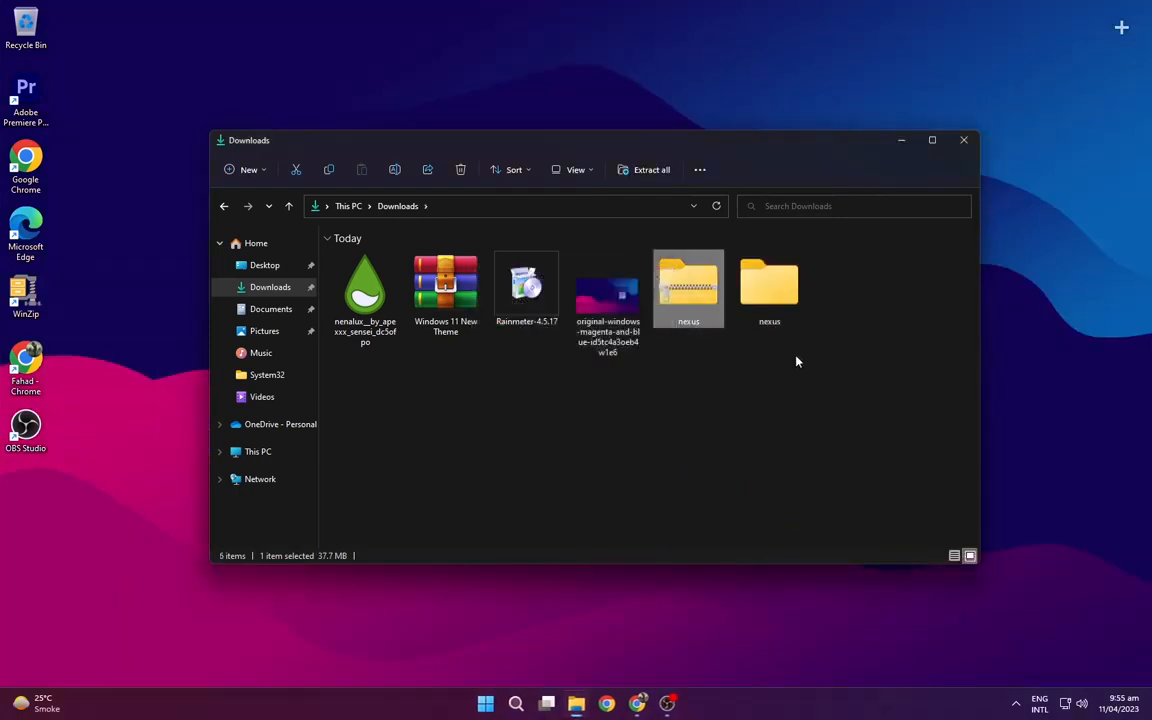
key(Delete)
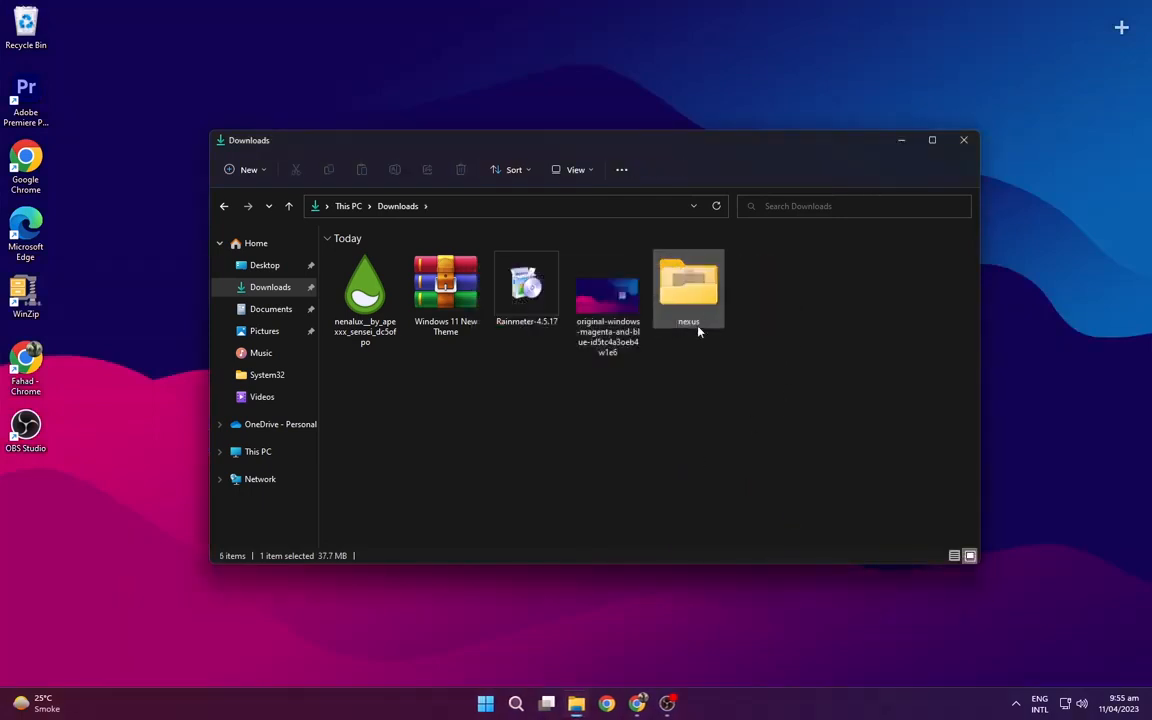
- Extract the Windows 11 New Theme archive into its own folder with WinRAR and delete the original archive
right_click(460, 306)
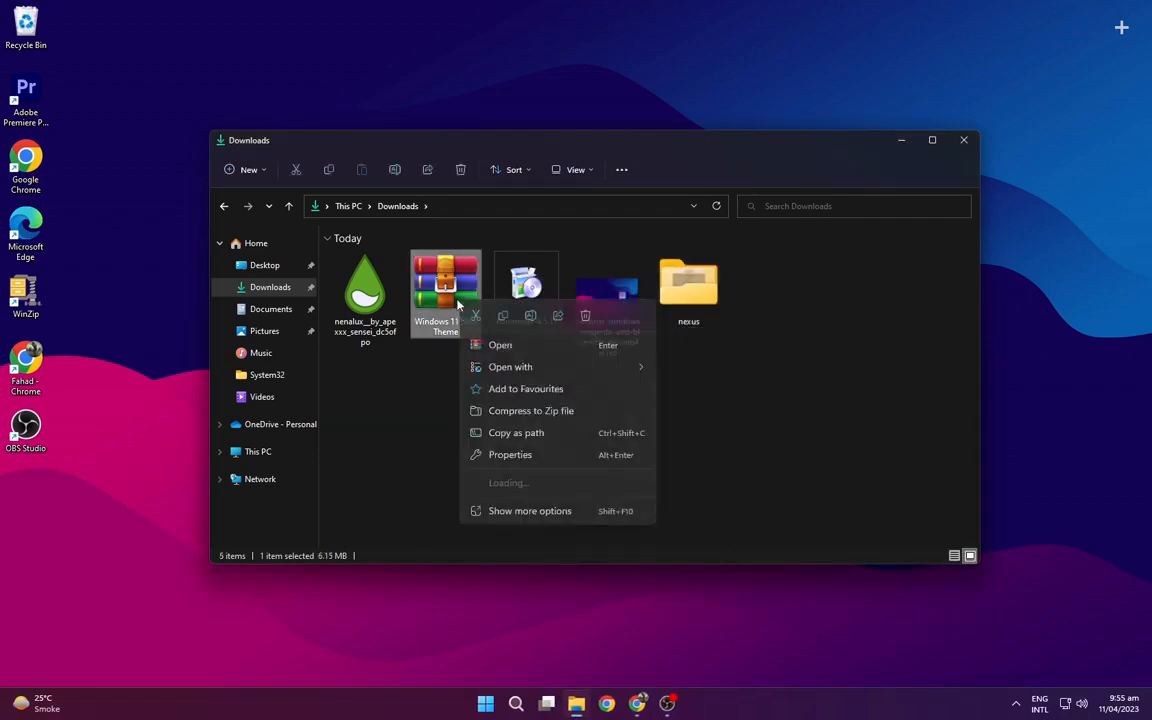
mouse_move(535, 505)
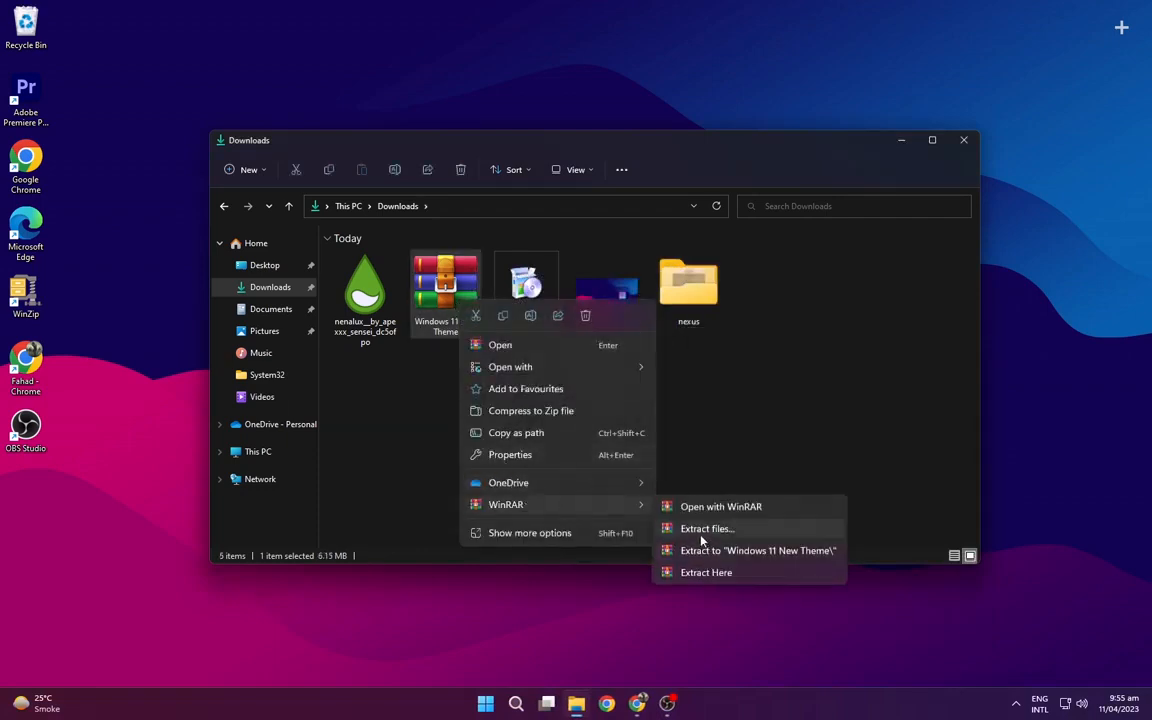
click(668, 528)
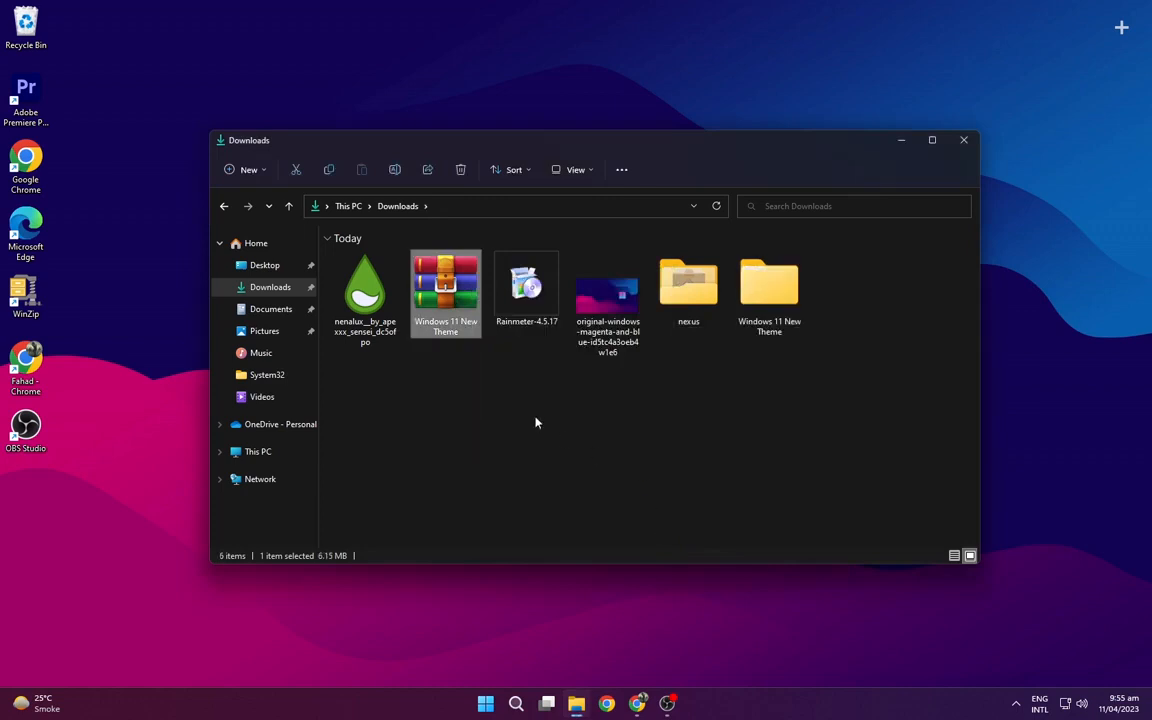
key(Delete)
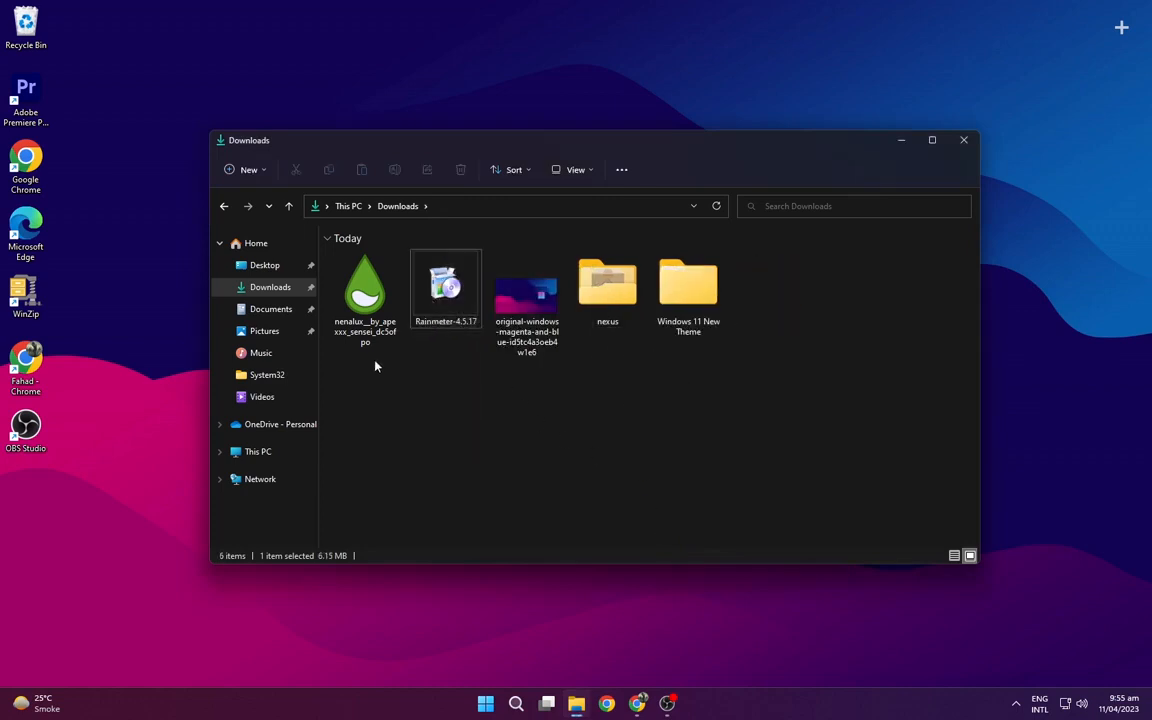
- Run the Rainmeter-4.5.17 installer as administrator and complete the installation in C:\Program Files\Rainmeter
right_click(450, 294)
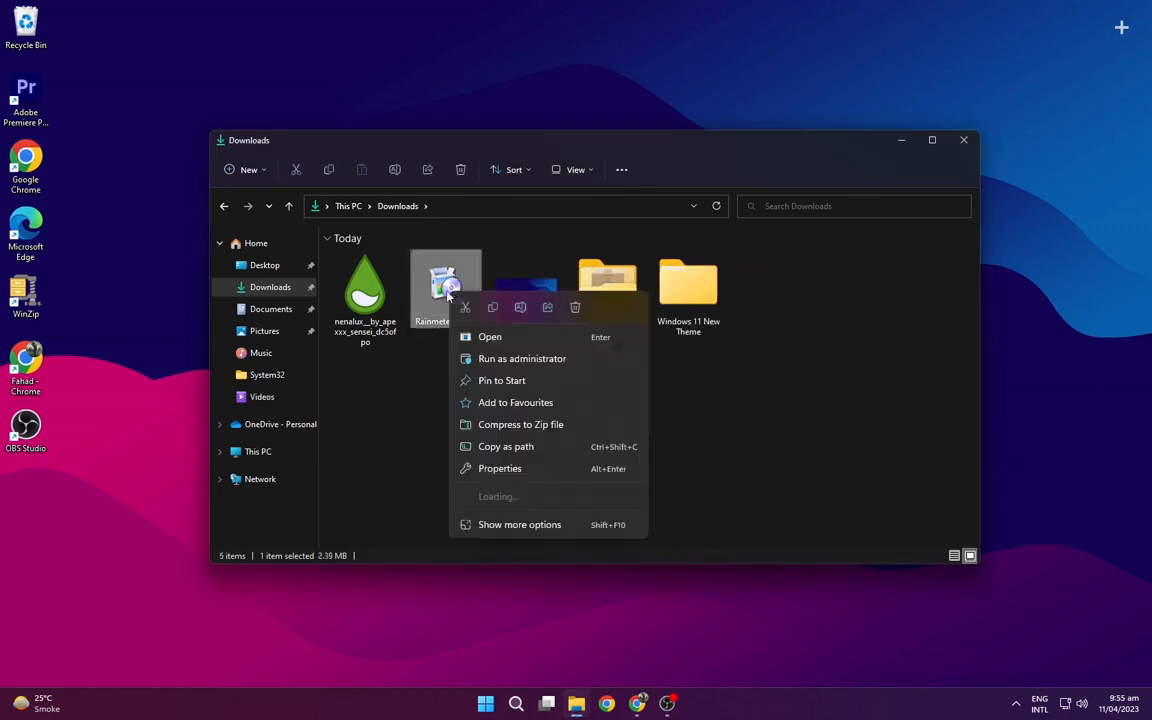
click(482, 360)
click(656, 460)
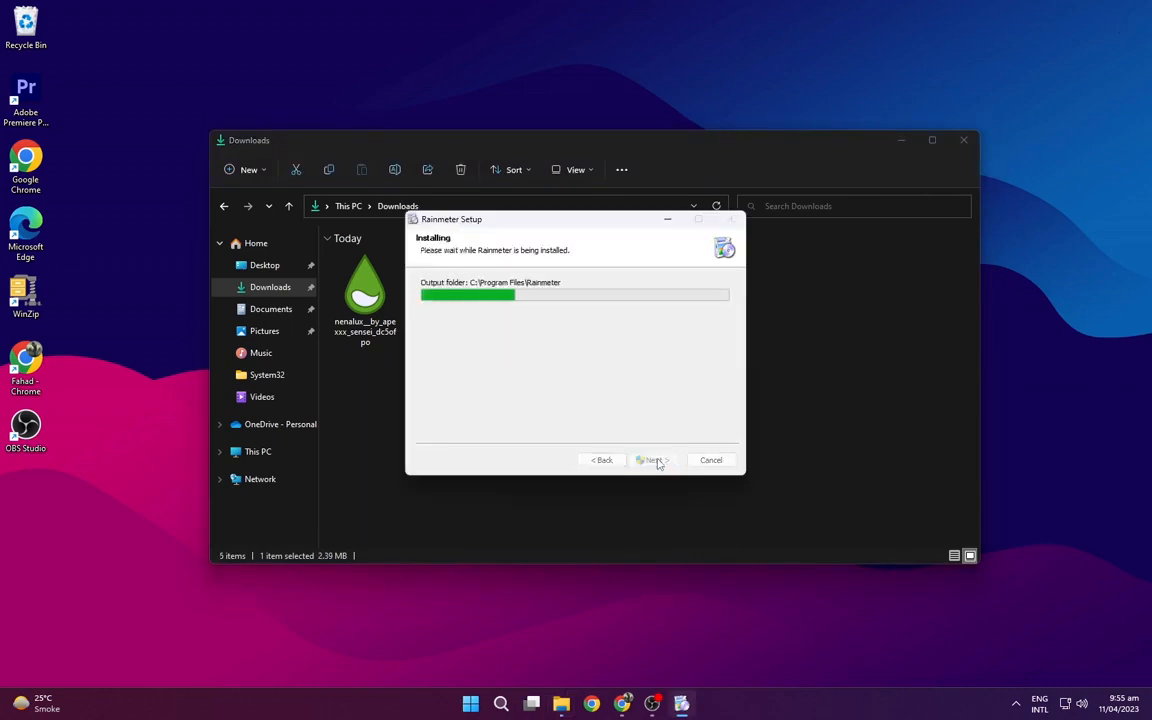
click(658, 460)
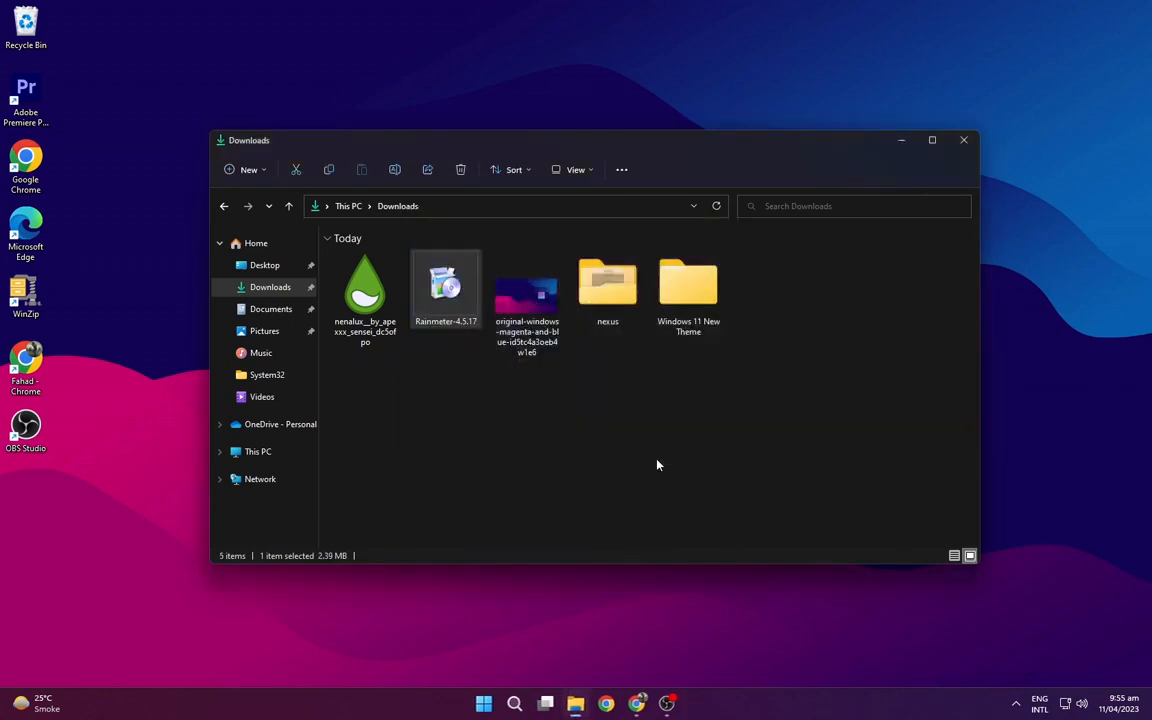
- Show the desktop and unload Rainmeter's default Welcome, Disks, System and Clock skins
key(super+d)
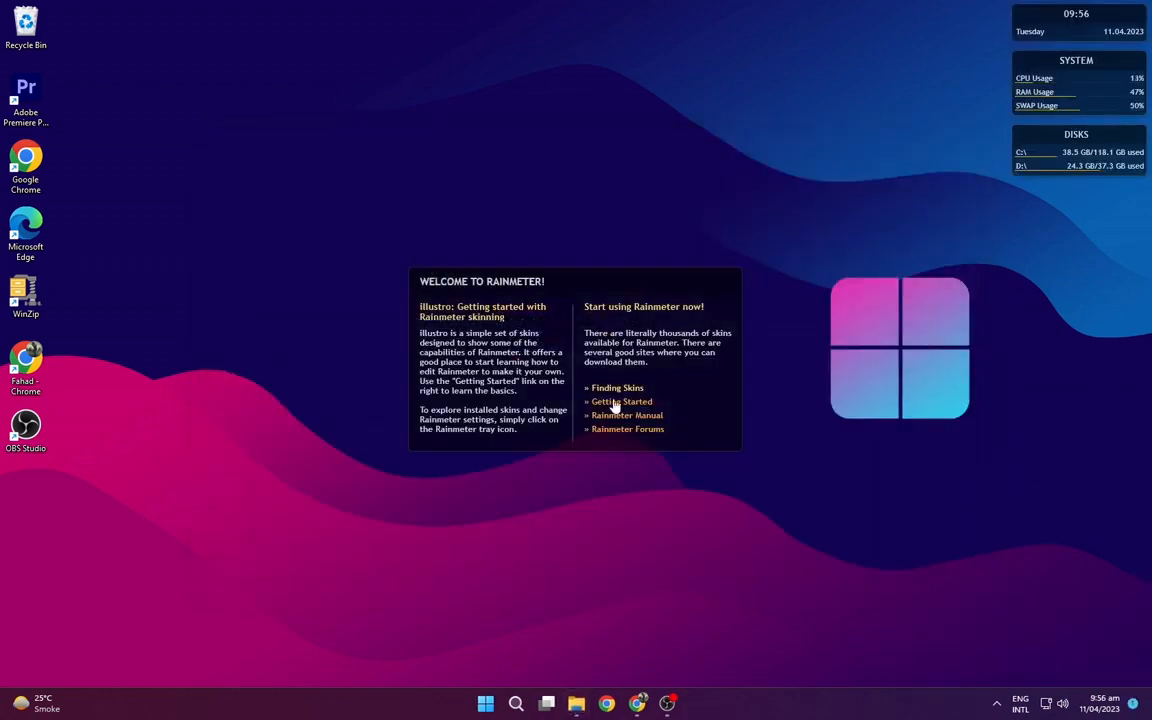
right_click(610, 382)
click(650, 535)
right_click(1045, 158)
click(1085, 314)
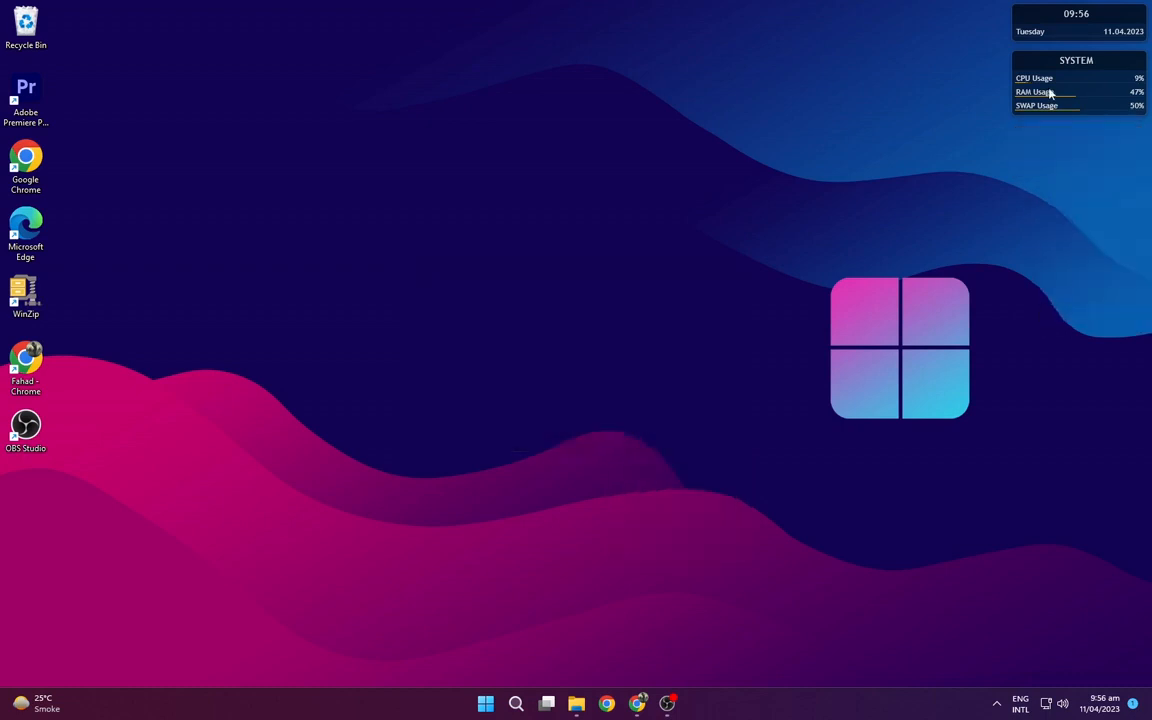
right_click(1030, 88)
click(1085, 247)
right_click(1036, 22)
click(1085, 181)
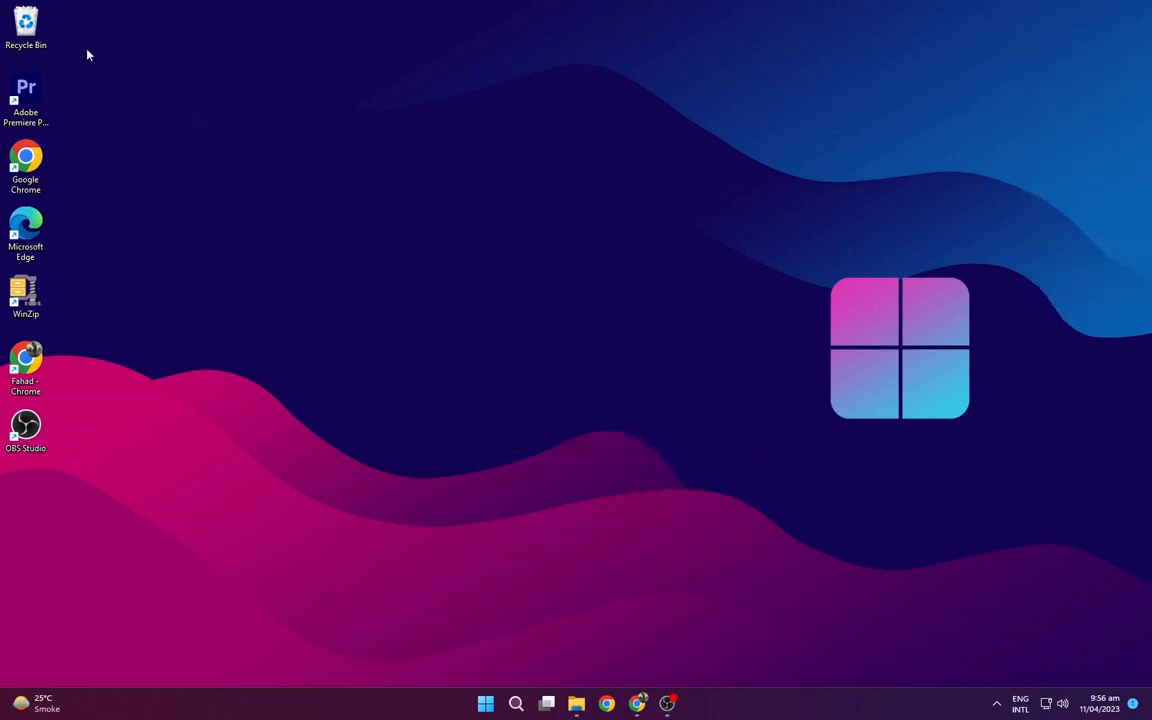
- Hide all the desktop icons
right_click(117, 106)
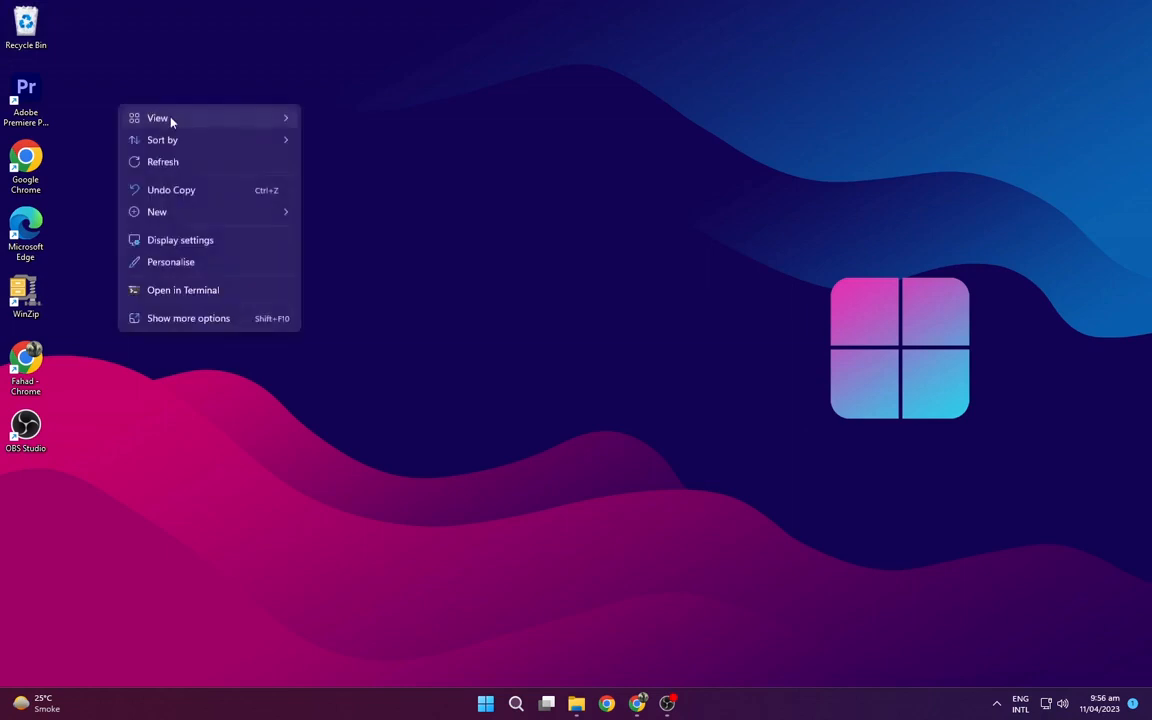
mouse_move(175, 118)
click(375, 236)
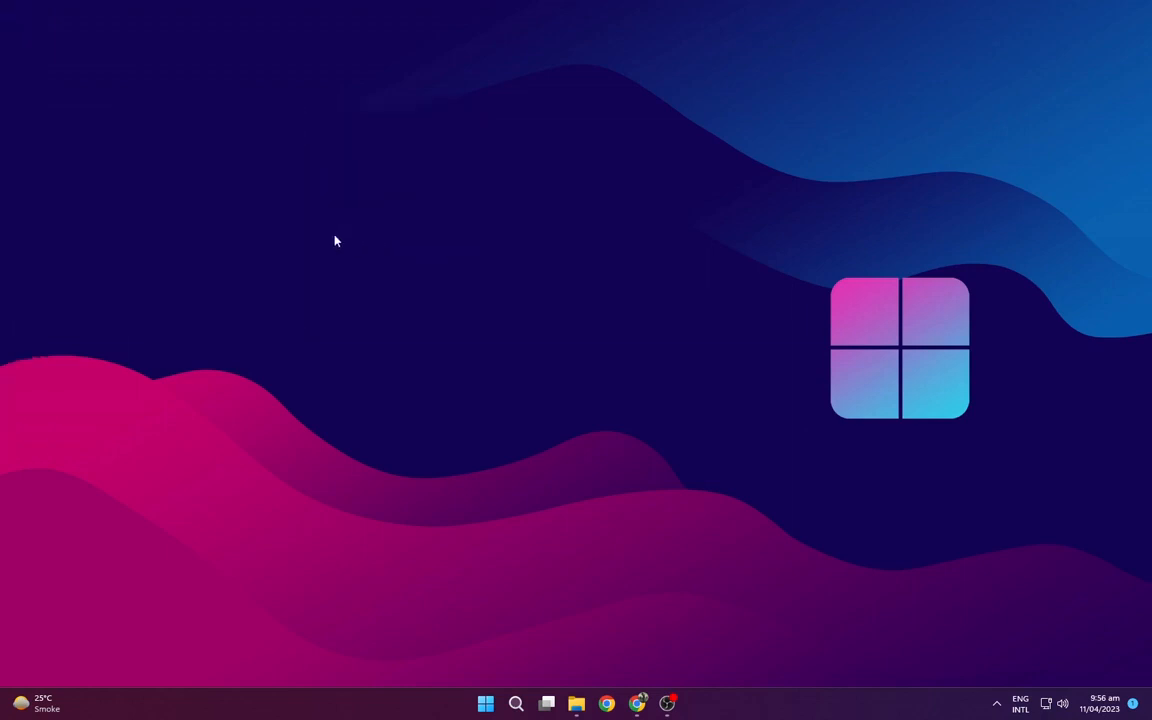
- Open the nenalux .rmskin file from the Downloads folder and install the NenaLuX skin with its included layout applied
click(578, 706)
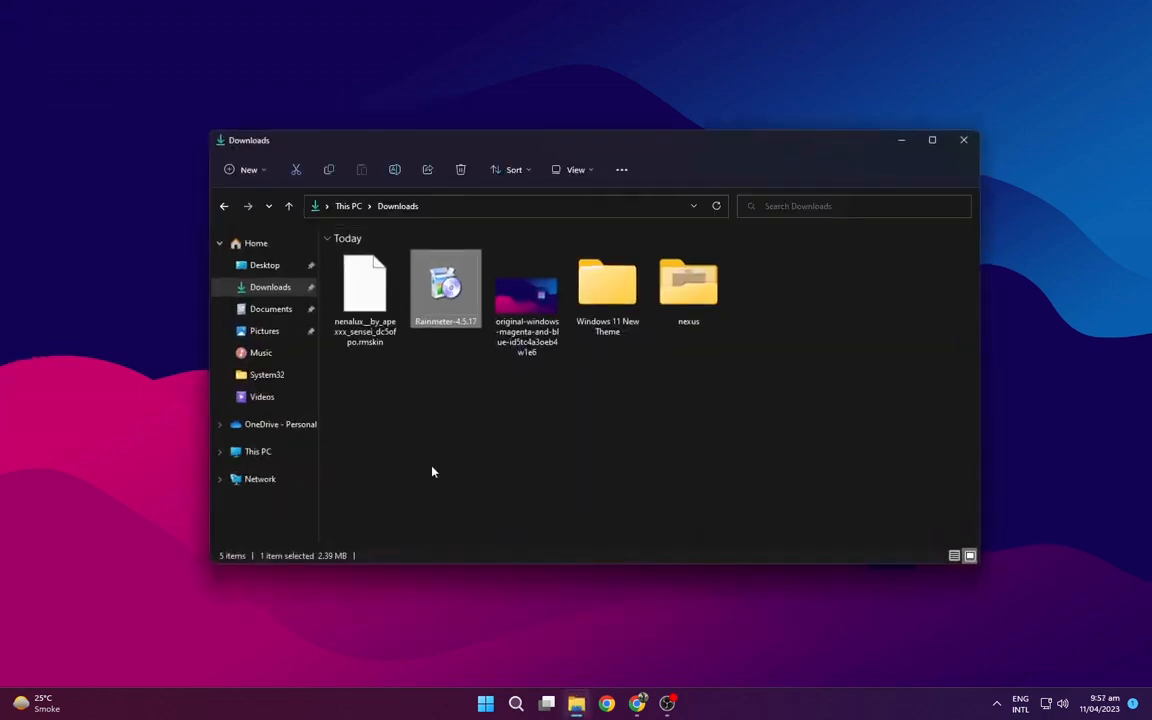
click(440, 425)
right_click(383, 327)
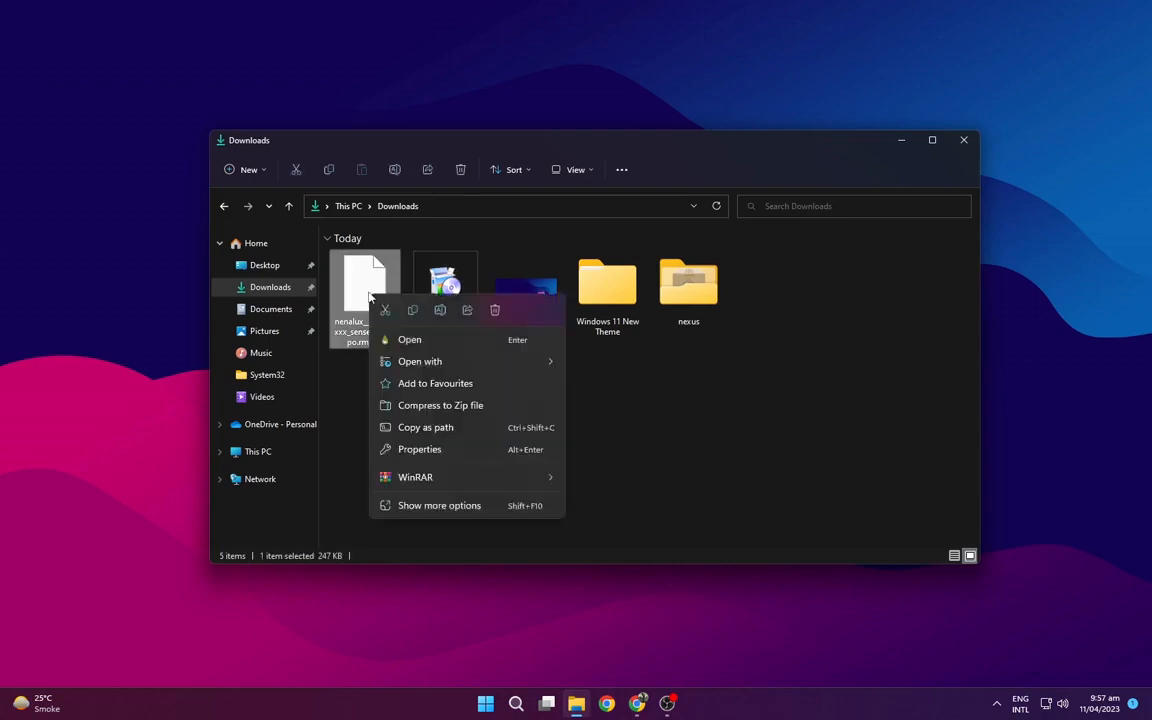
click(404, 345)
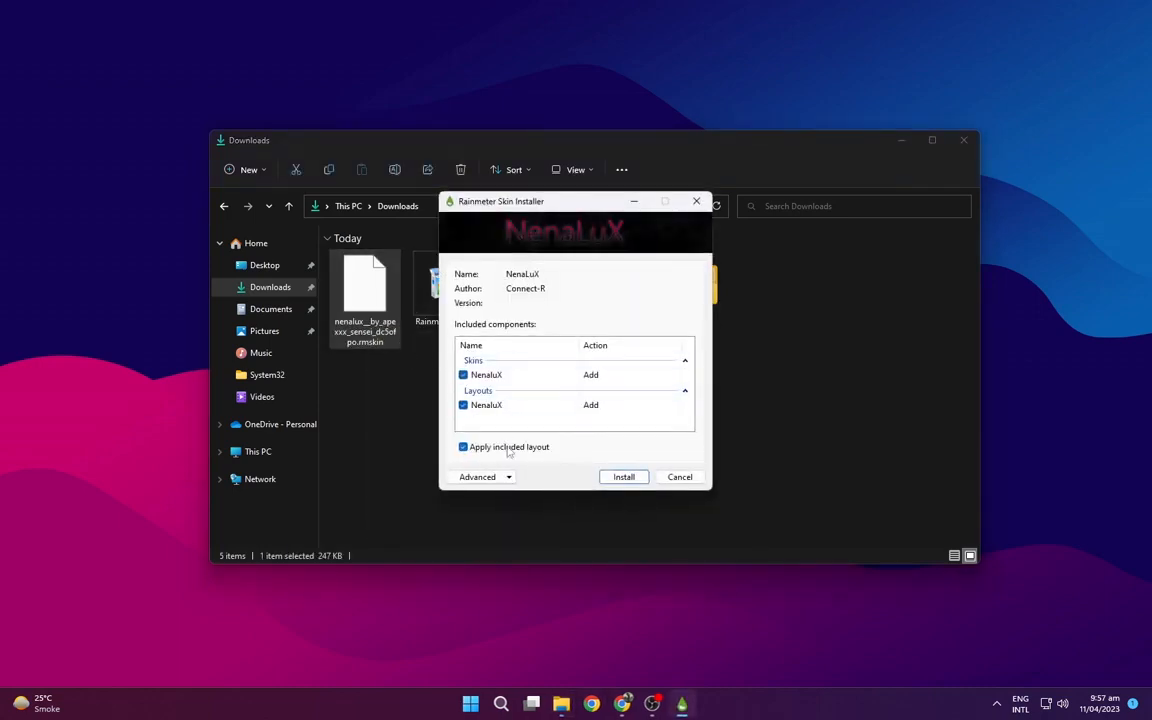
click(630, 480)
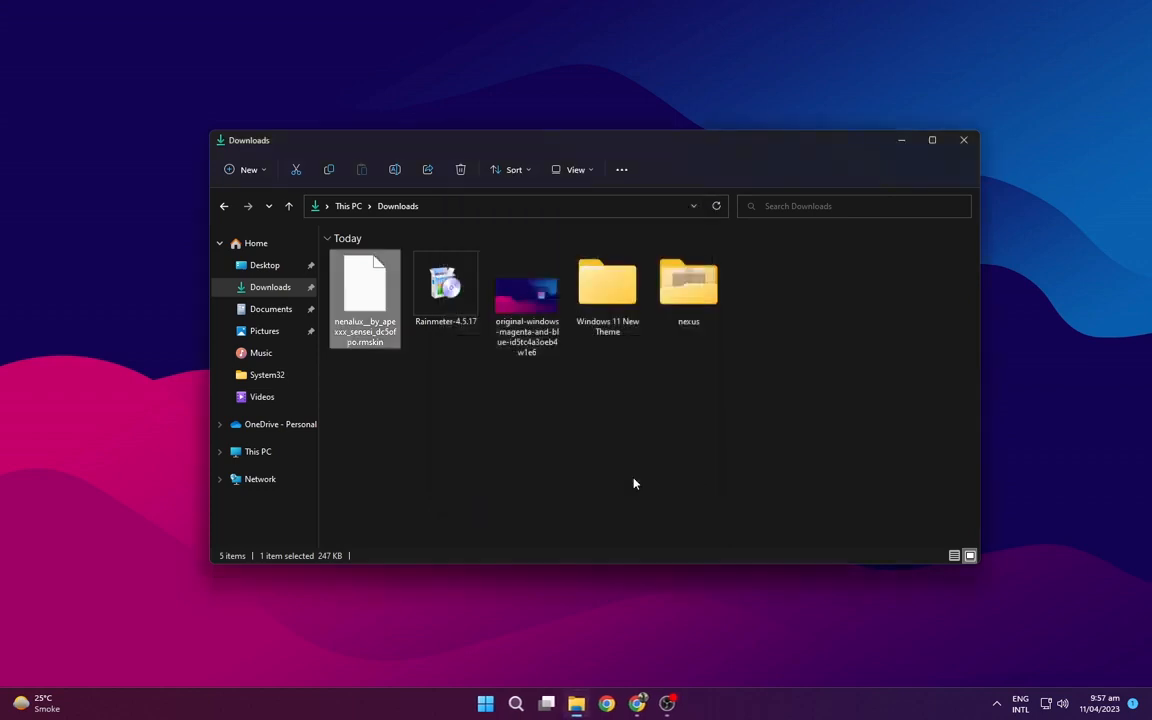
click(618, 389)
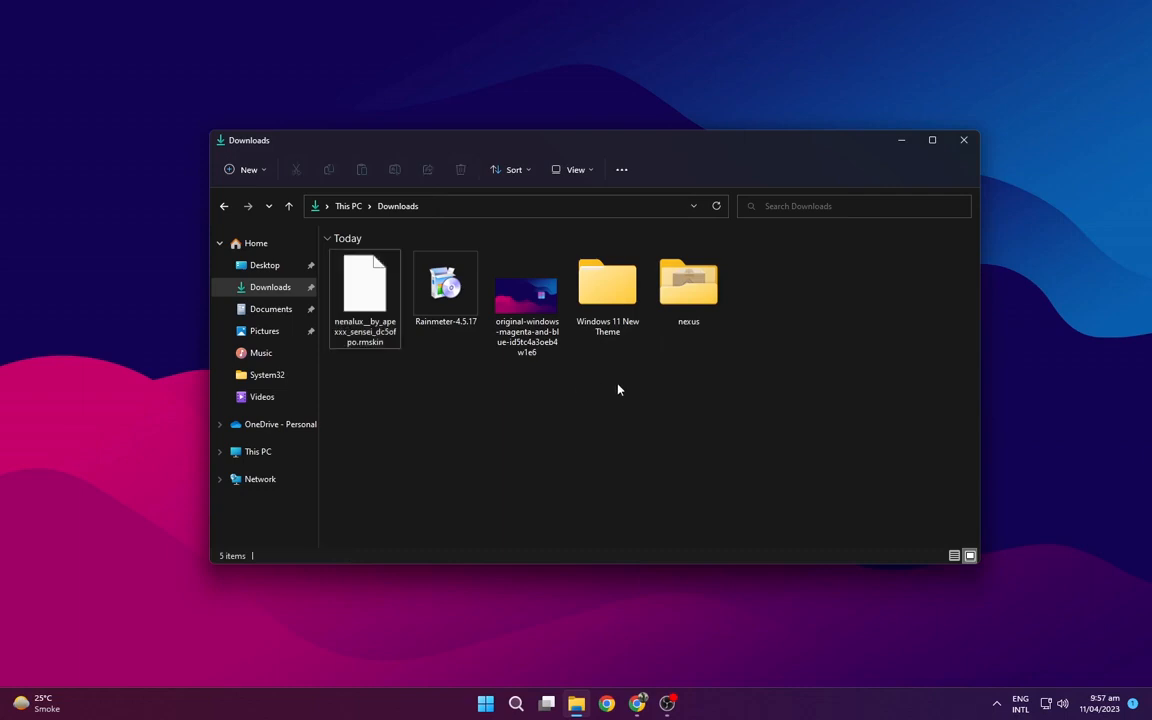
- Run NexusSetup from the nexus folder as administrator and minimize File Explorer
click(693, 305)
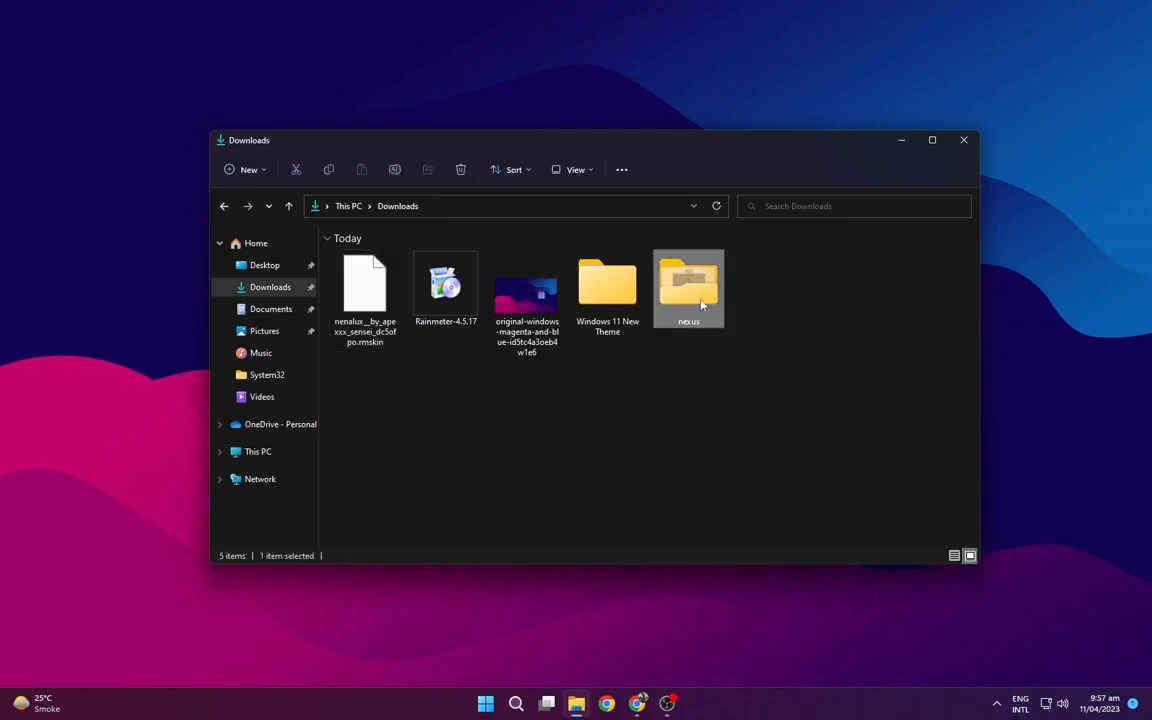
right_click(702, 305)
click(735, 345)
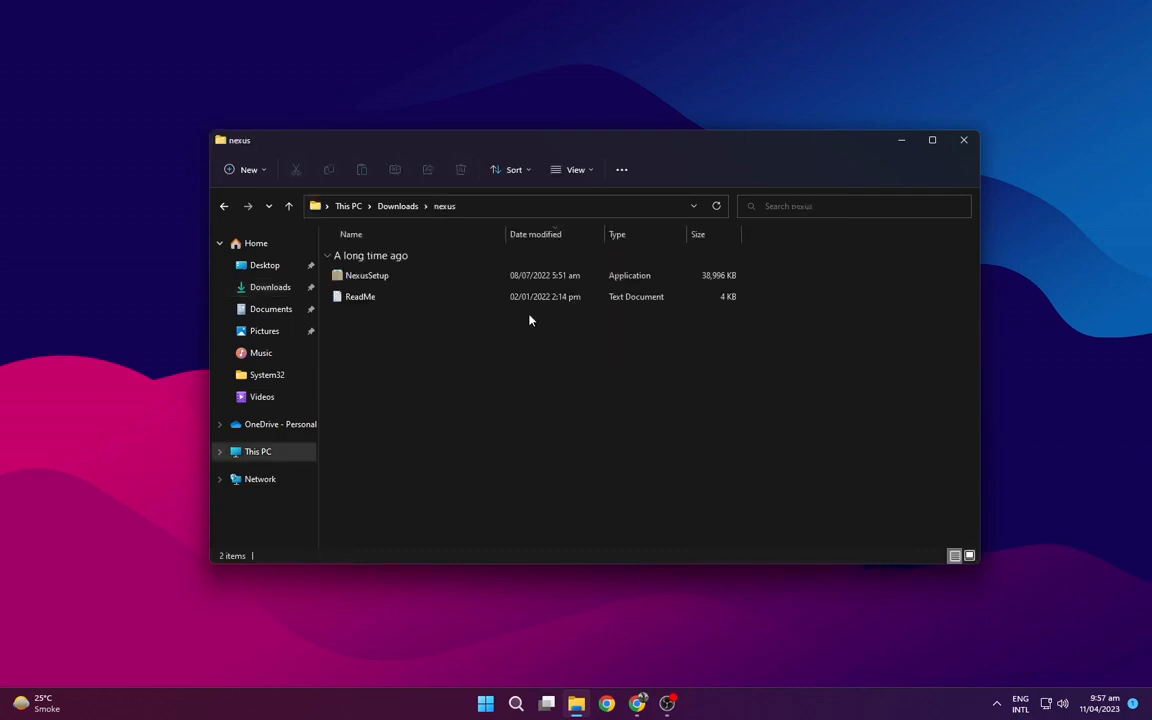
click(404, 283)
right_click(404, 283)
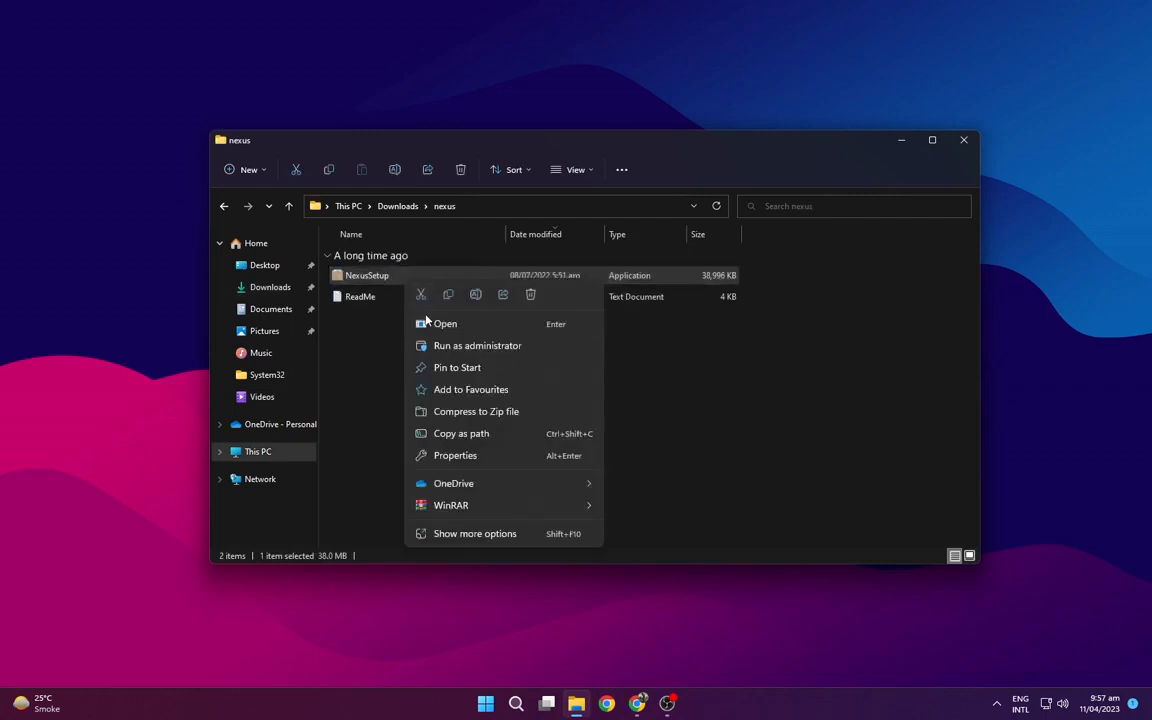
click(437, 345)
click(901, 140)
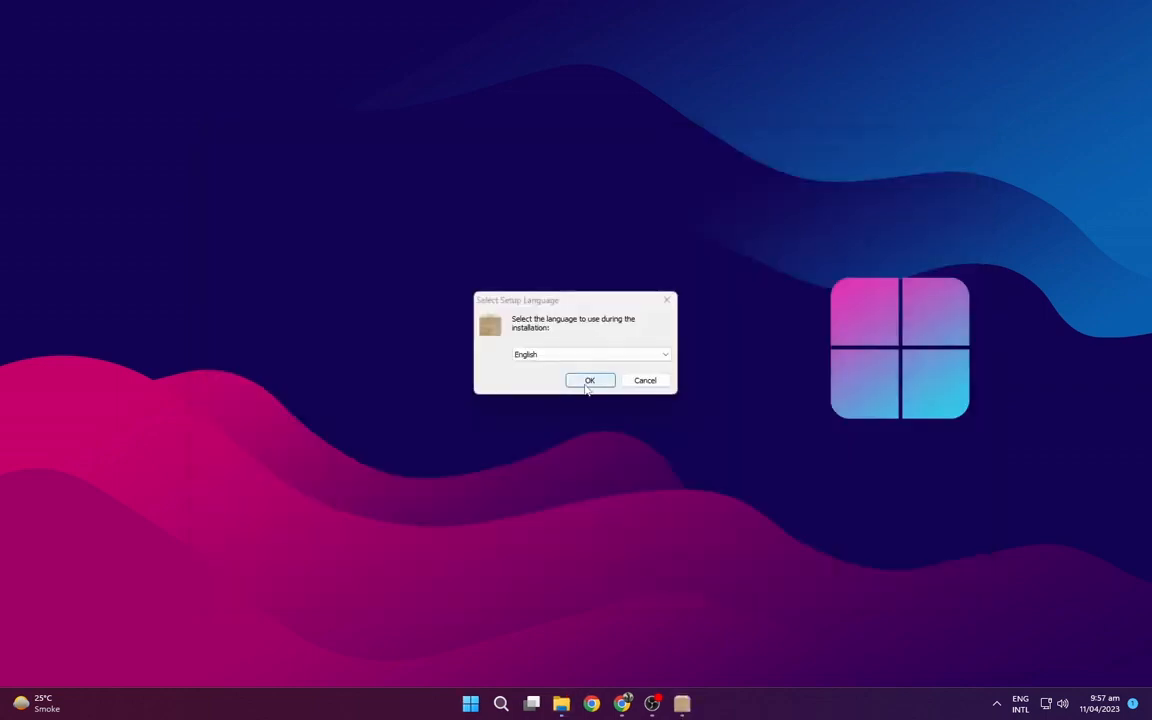
- Complete the Nexus 22.7 setup in English and finish with Launch Nexus enabled
click(589, 381)
click(648, 462)
click(652, 462)
click(655, 462)
click(657, 462)
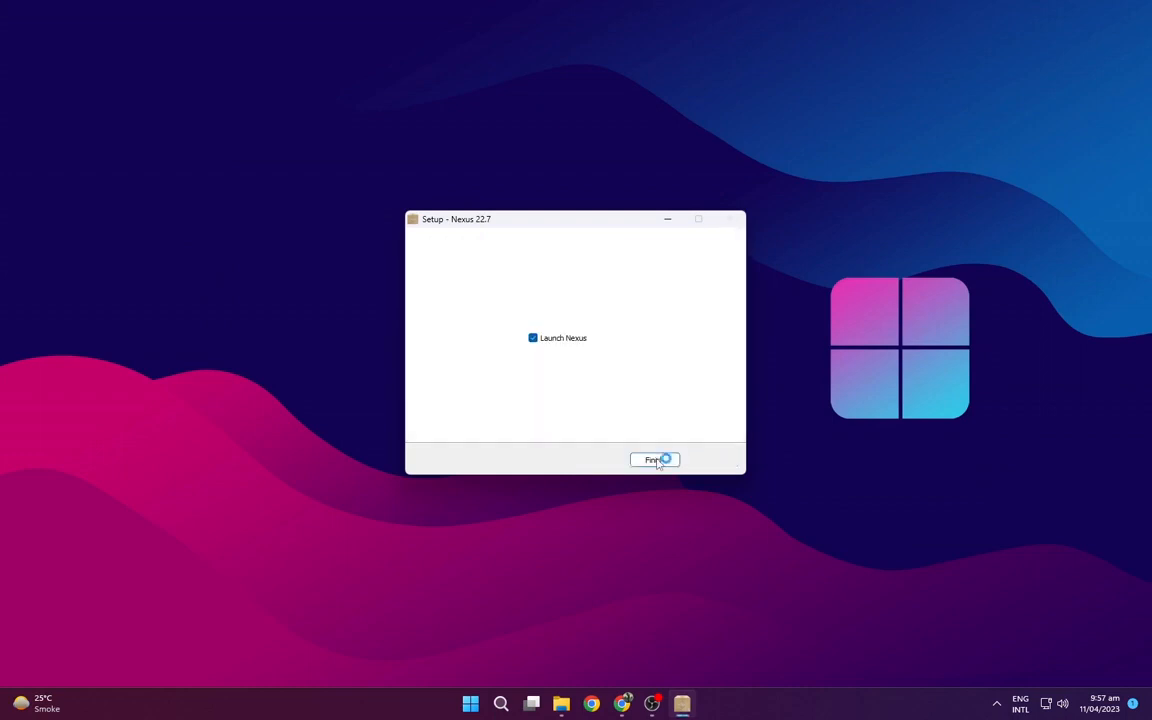
click(656, 461)
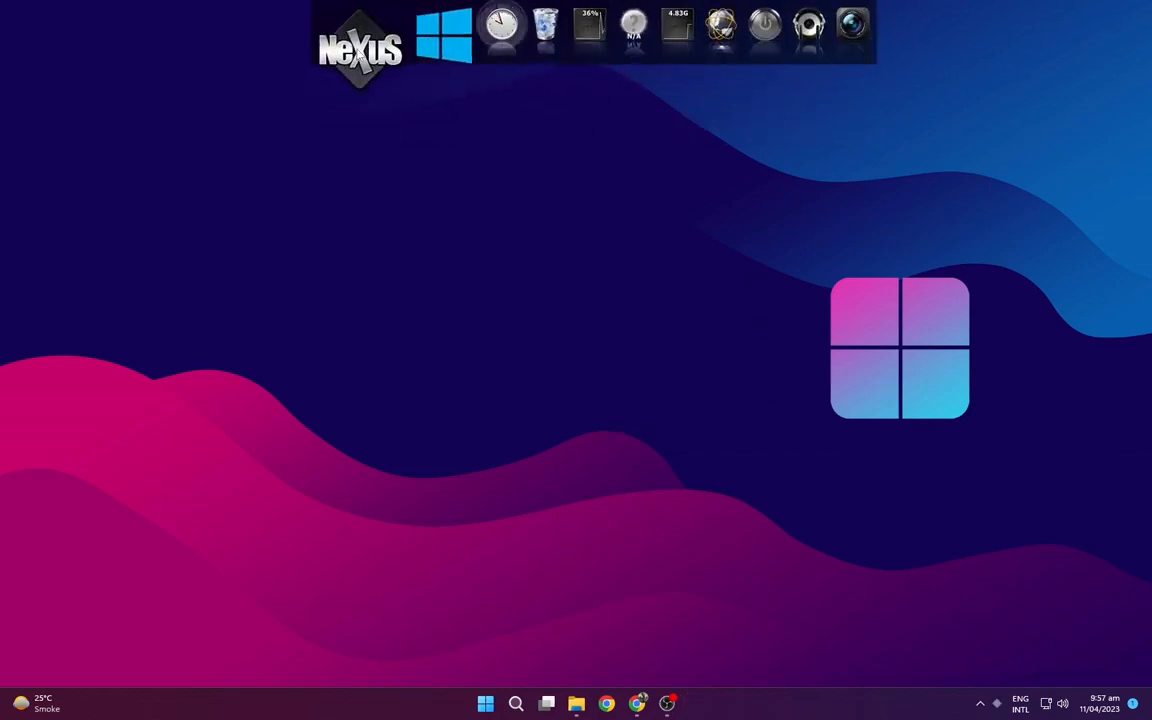
- Start restoring a Nexus settings backup and browse to Windows 11 New Theme > Windows 11 > DOCK FILES in Downloads
click(360, 48)
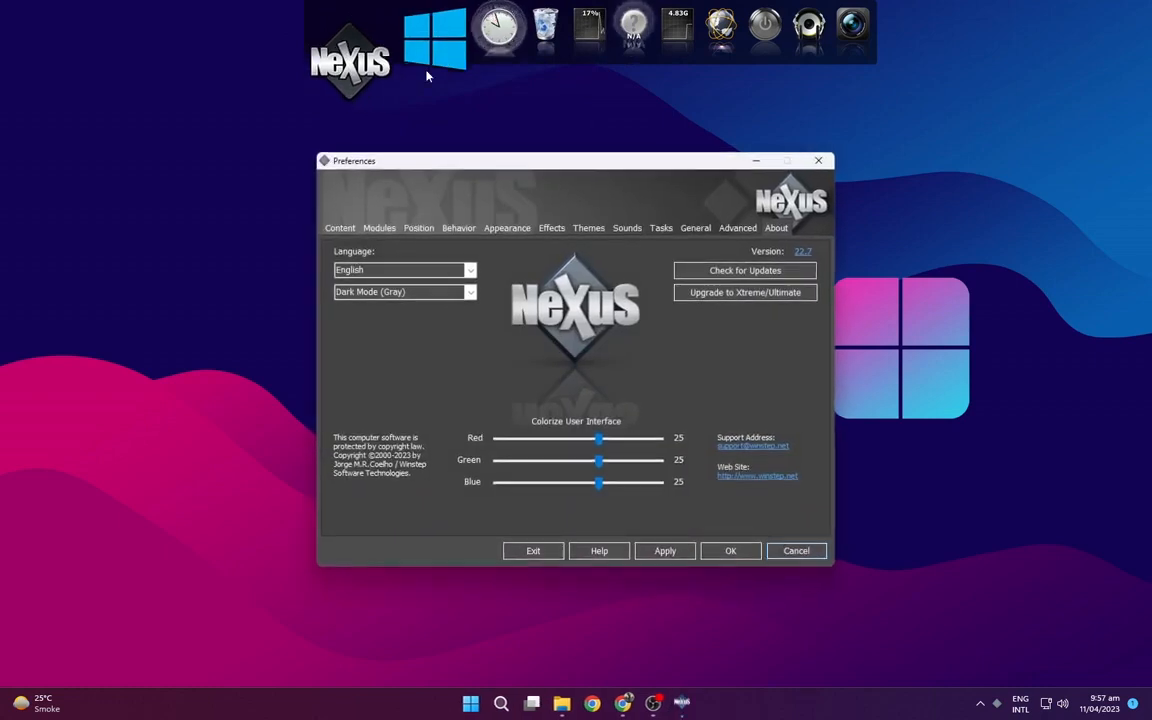
click(737, 229)
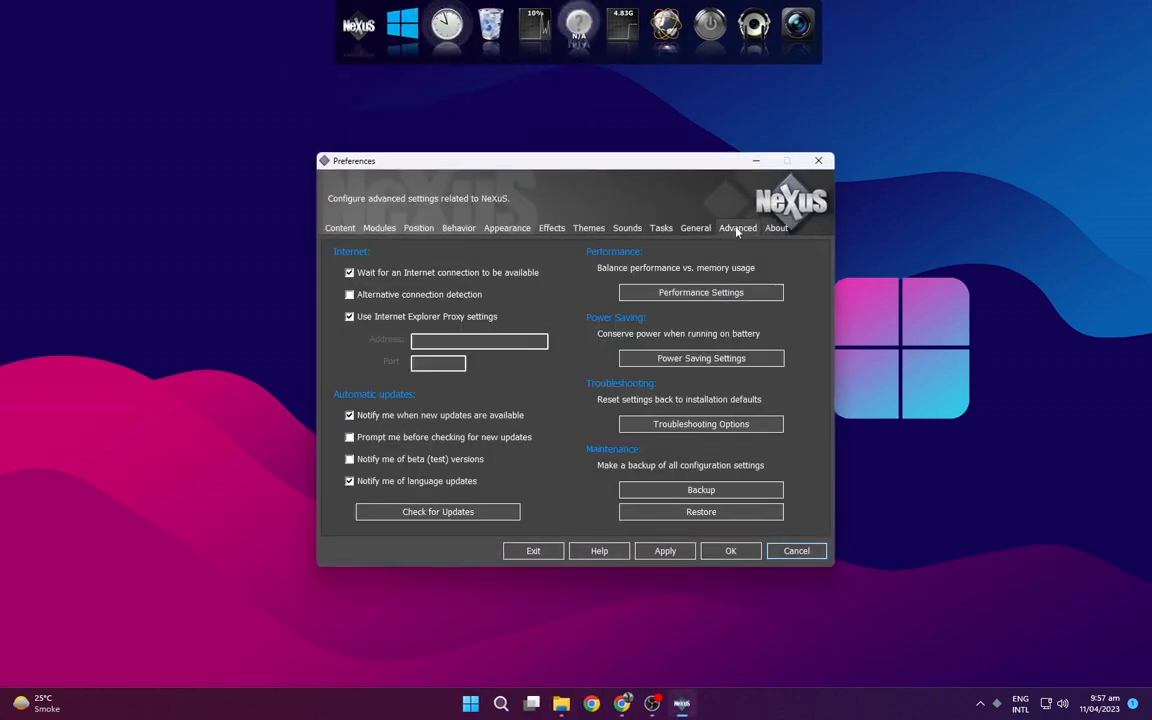
click(741, 515)
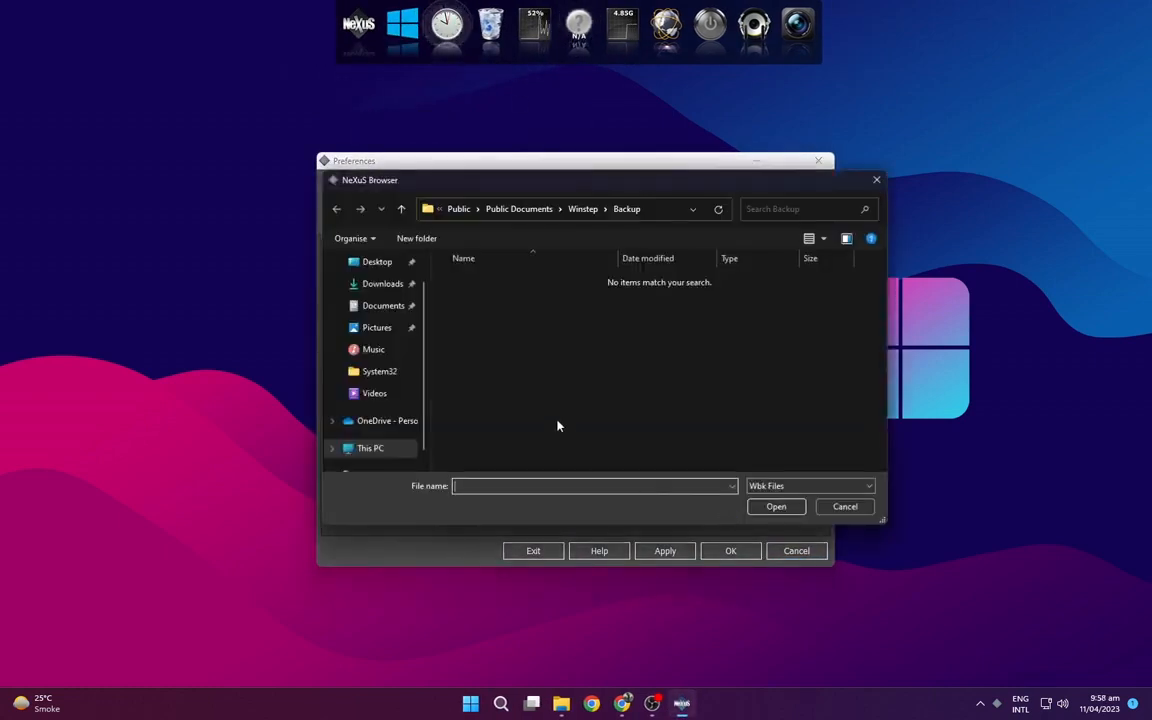
click(378, 287)
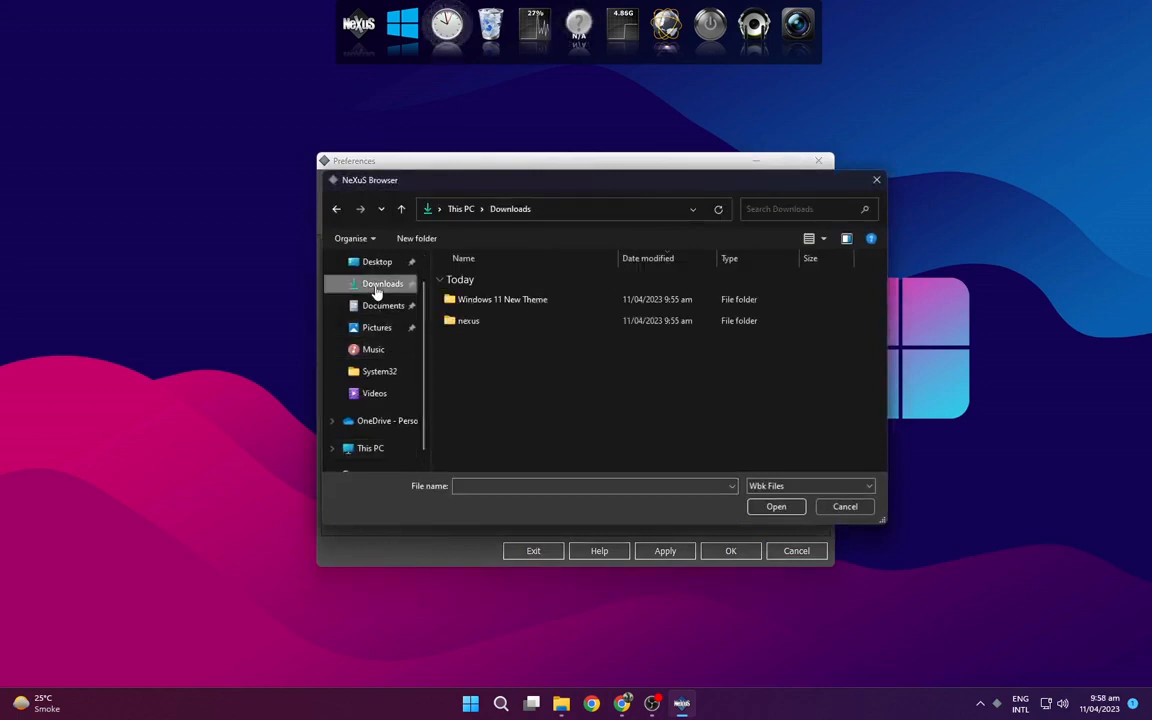
double_click(473, 302)
double_click(473, 302)
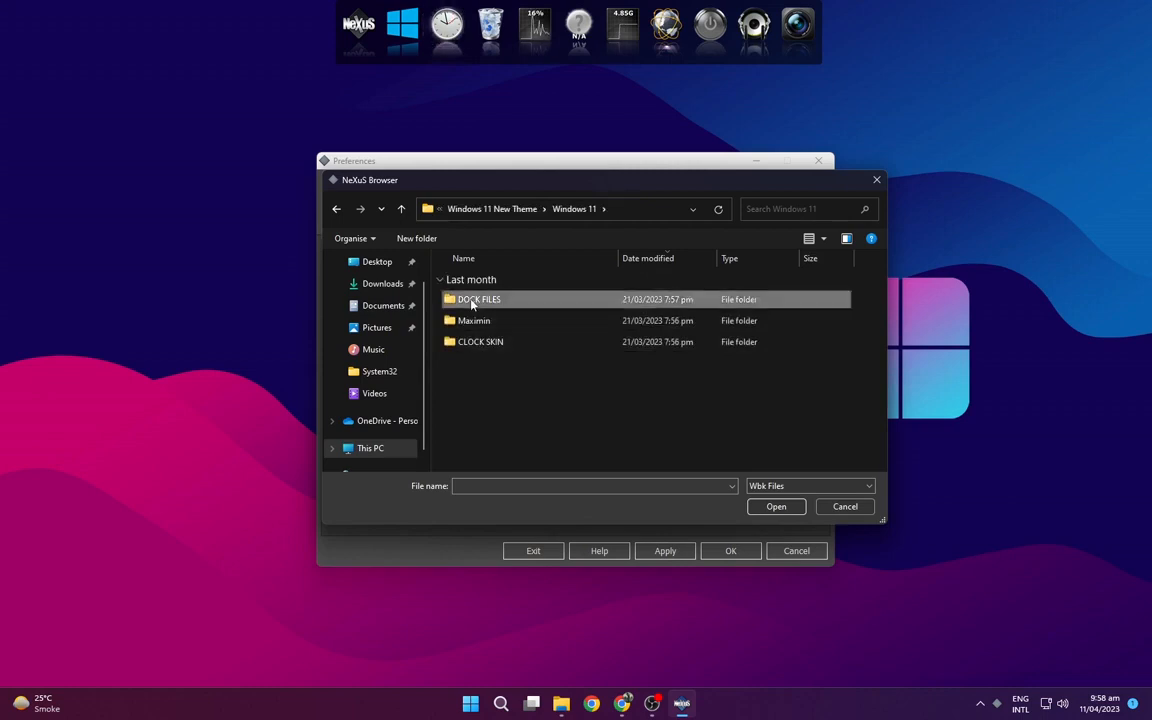
double_click(473, 302)
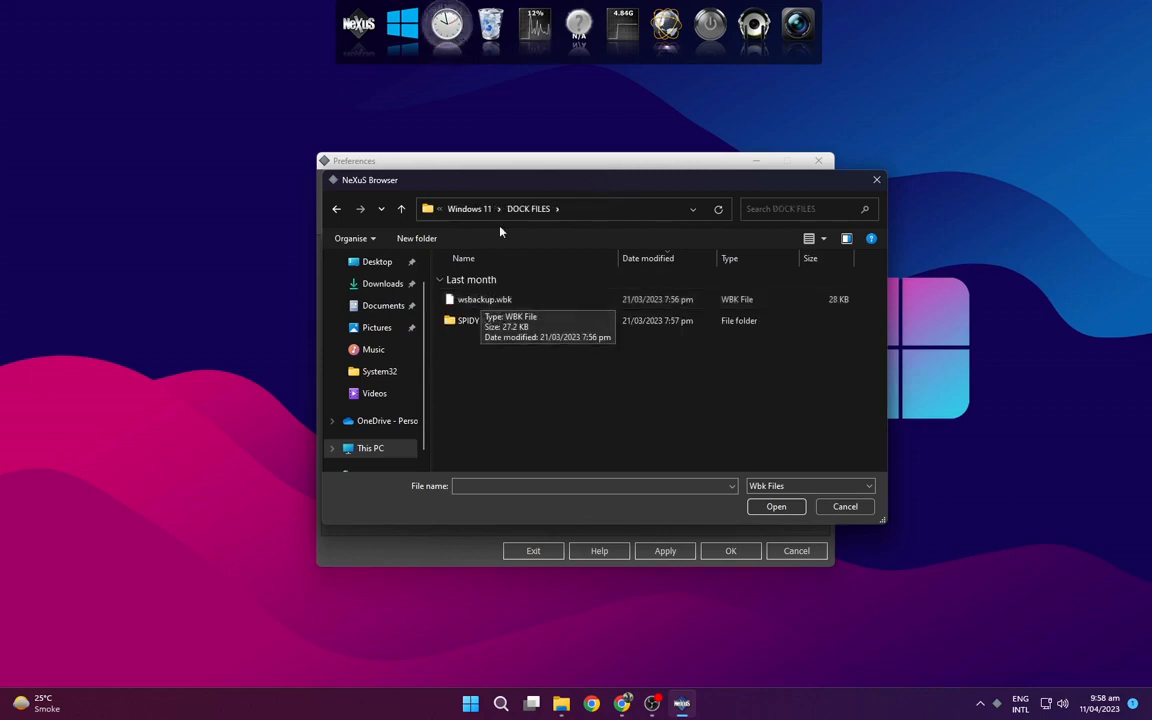
- Restore the dock configuration from wsbackup.wbk, then apply and close the Nexus preferences
drag(490, 182, 437, 148)
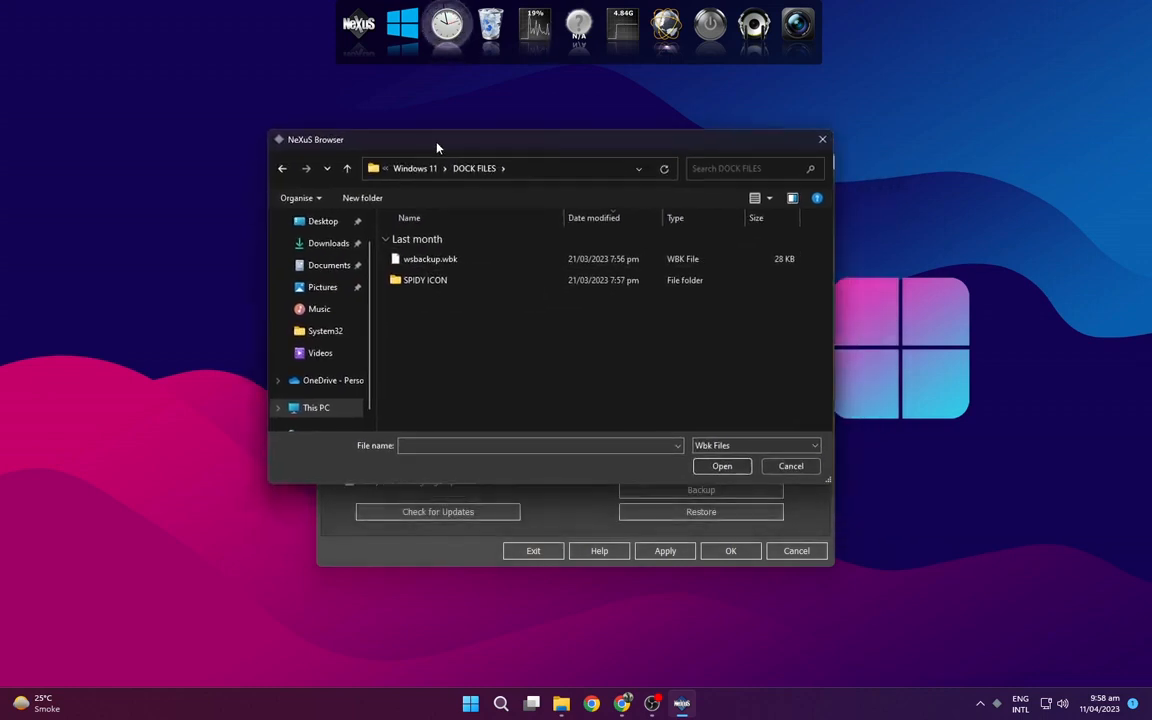
click(437, 261)
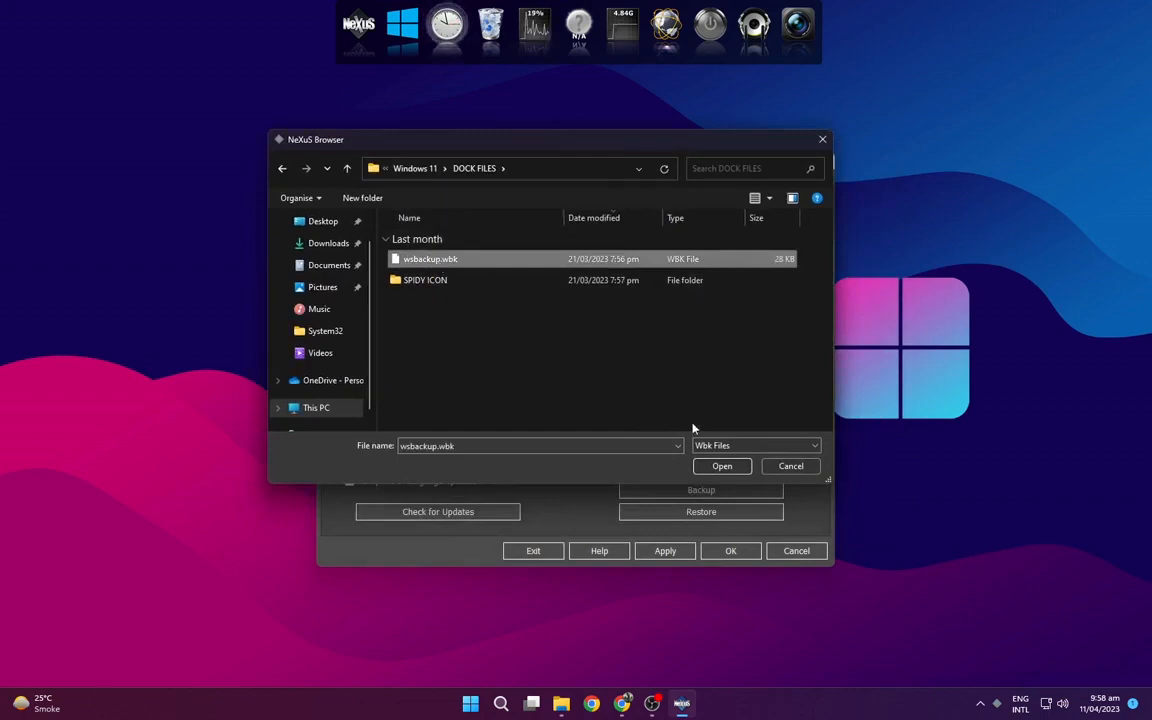
click(722, 466)
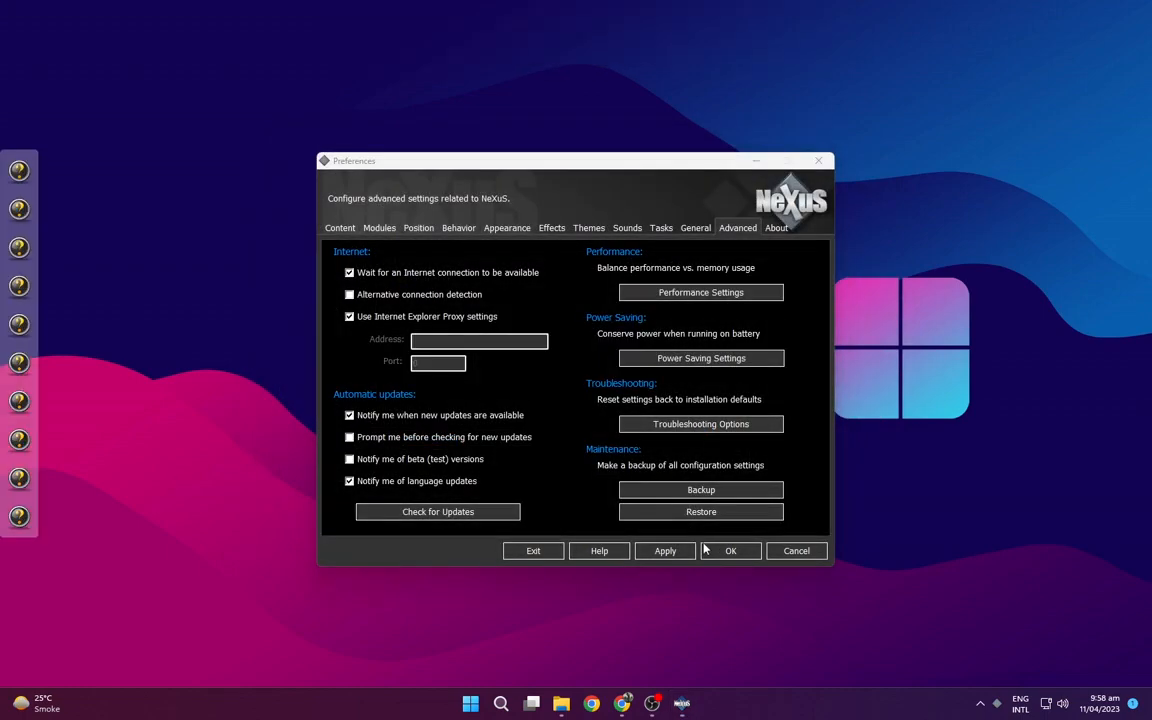
click(677, 553)
click(731, 552)
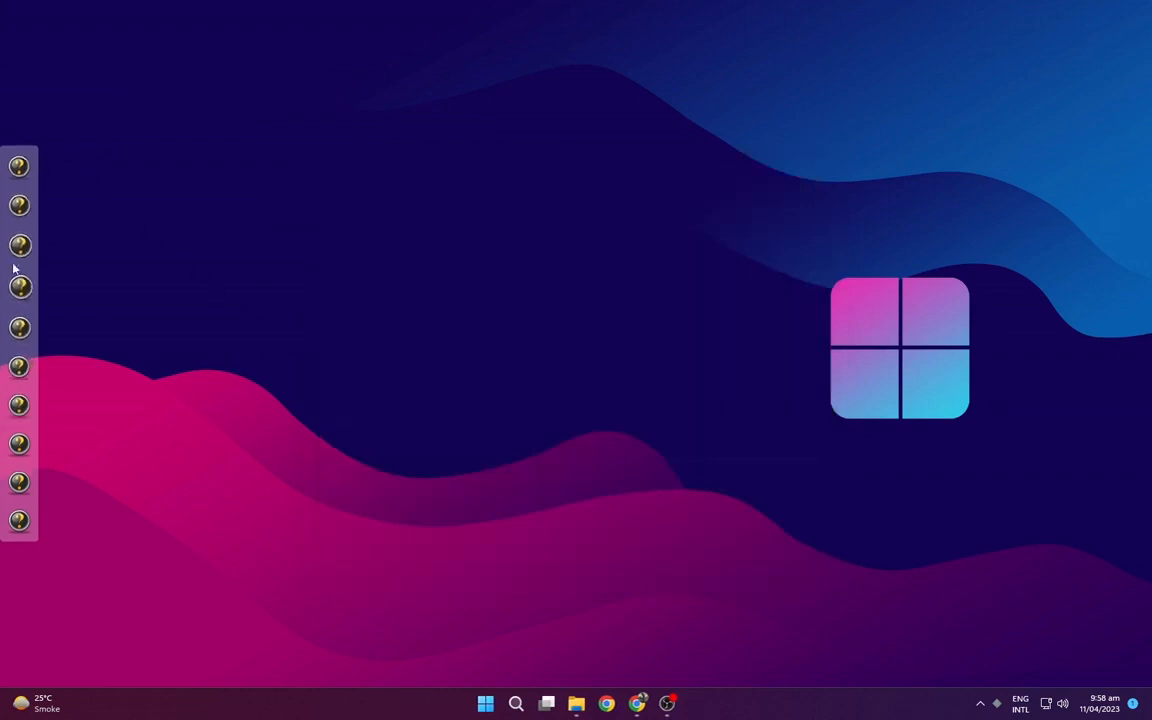
- Open the icon selection for the dock's This PC item and browse to the theme's DOCK FILES > SPIDY ICON folder in Downloads
right_click(22, 170)
click(44, 181)
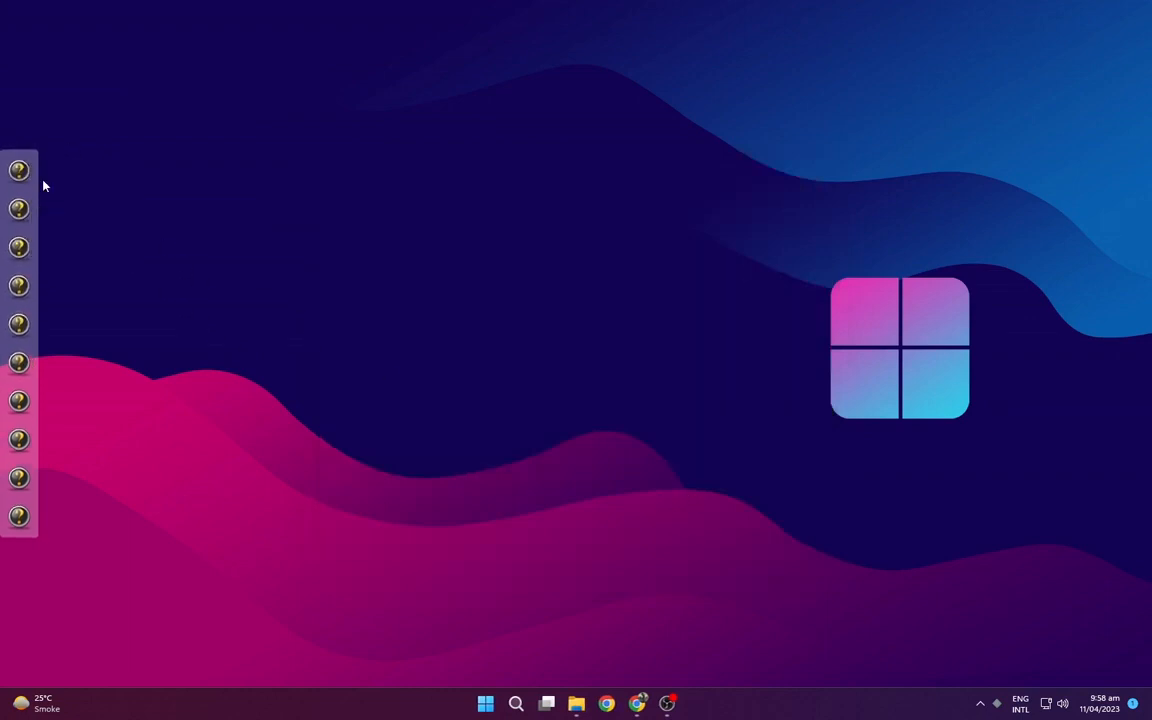
click(271, 340)
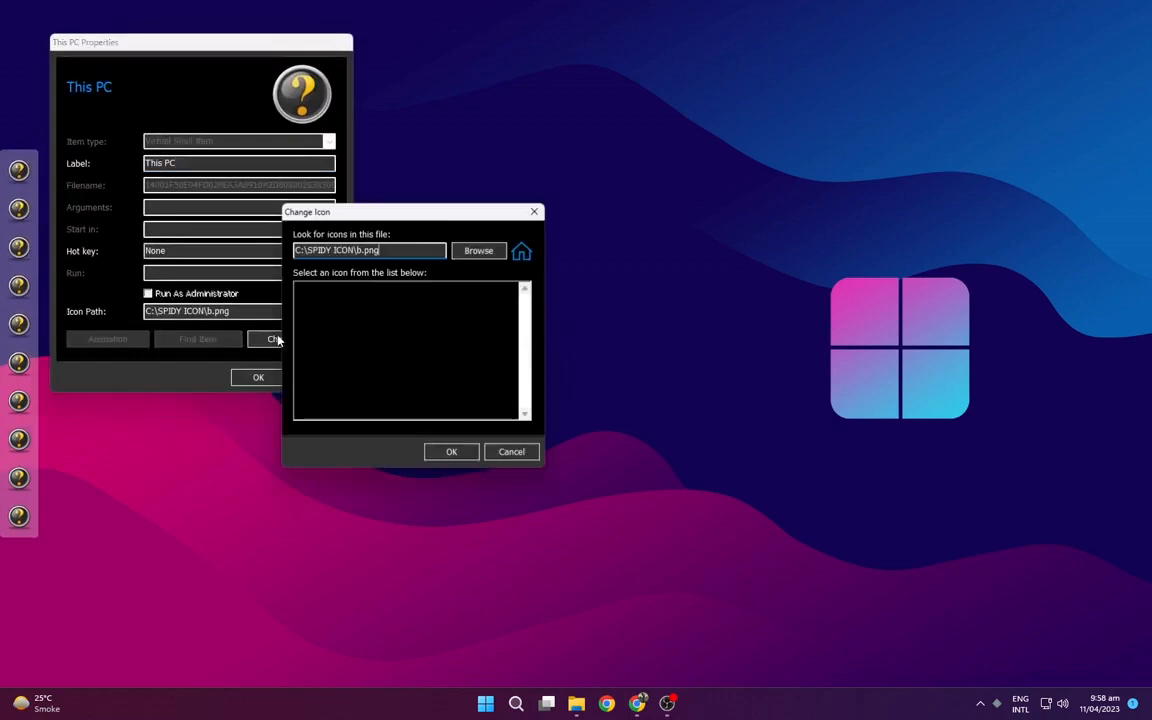
click(472, 251)
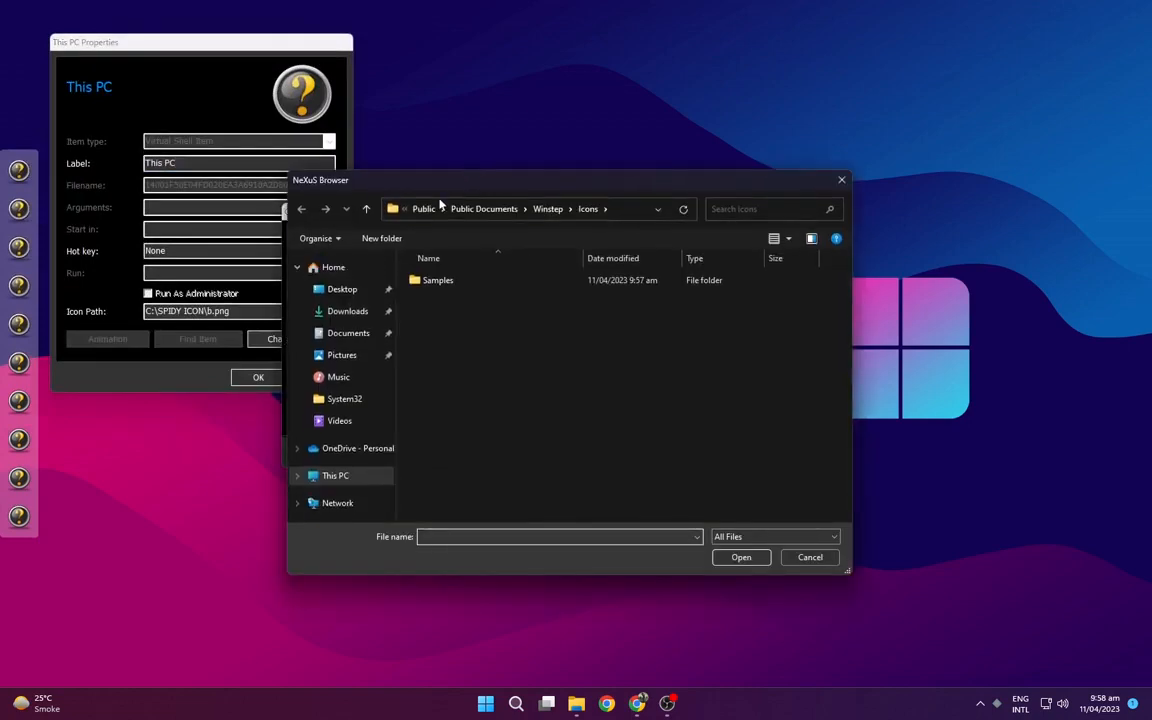
click(357, 311)
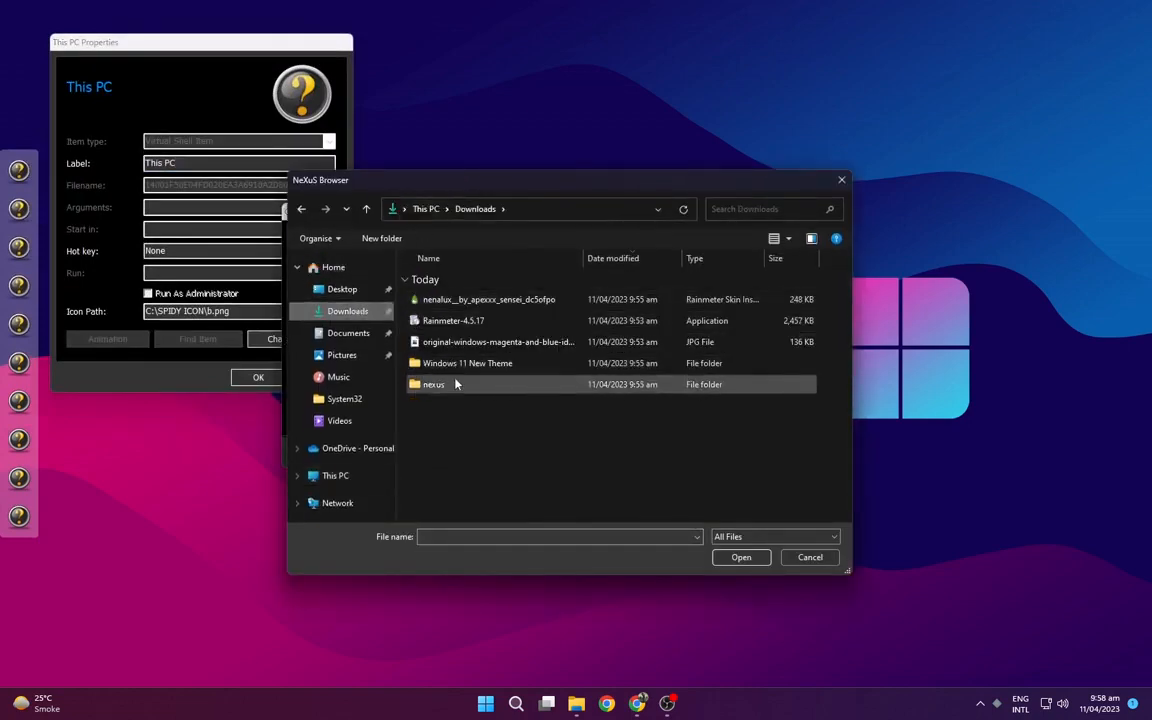
double_click(458, 363)
double_click(452, 301)
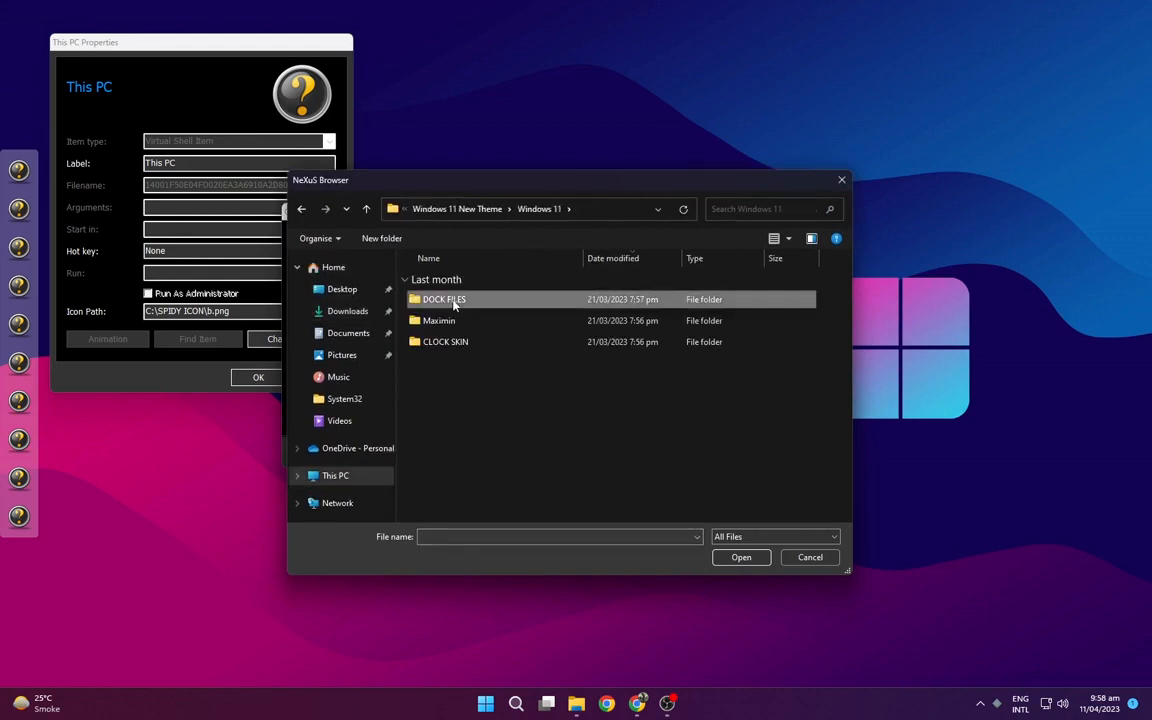
double_click(450, 300)
double_click(450, 320)
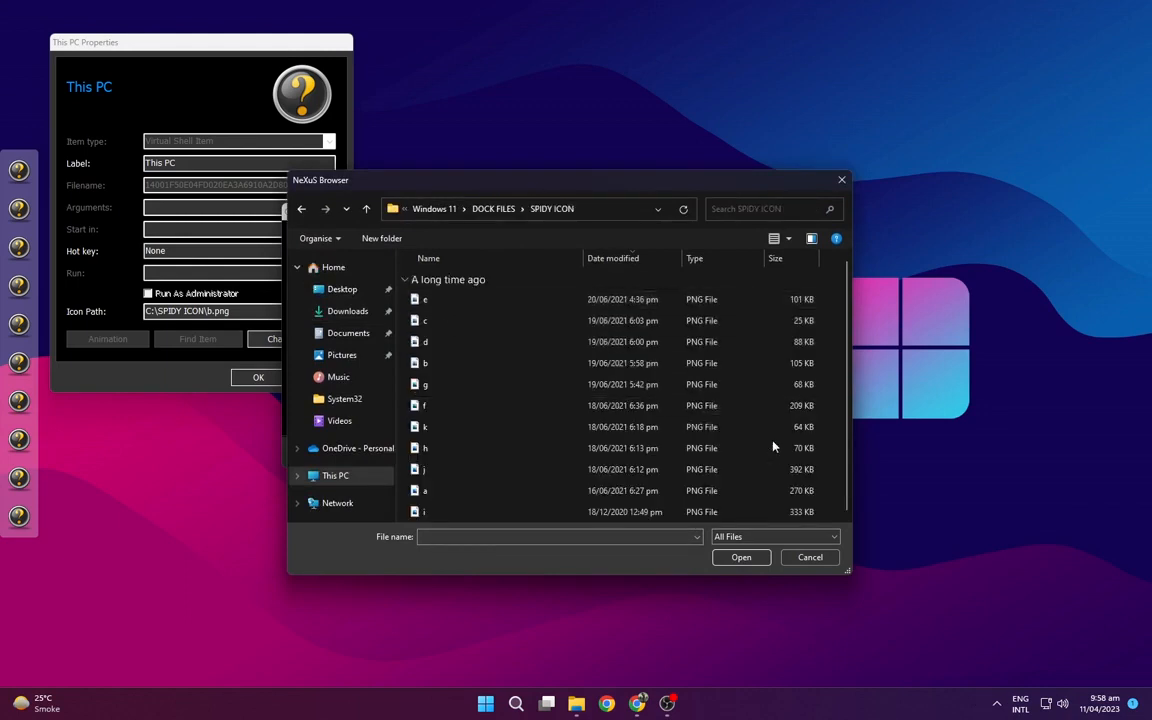
- Show the SPIDY ICON files as medium-sized icons, then assign b.png to the dock's This PC item
click(790, 244)
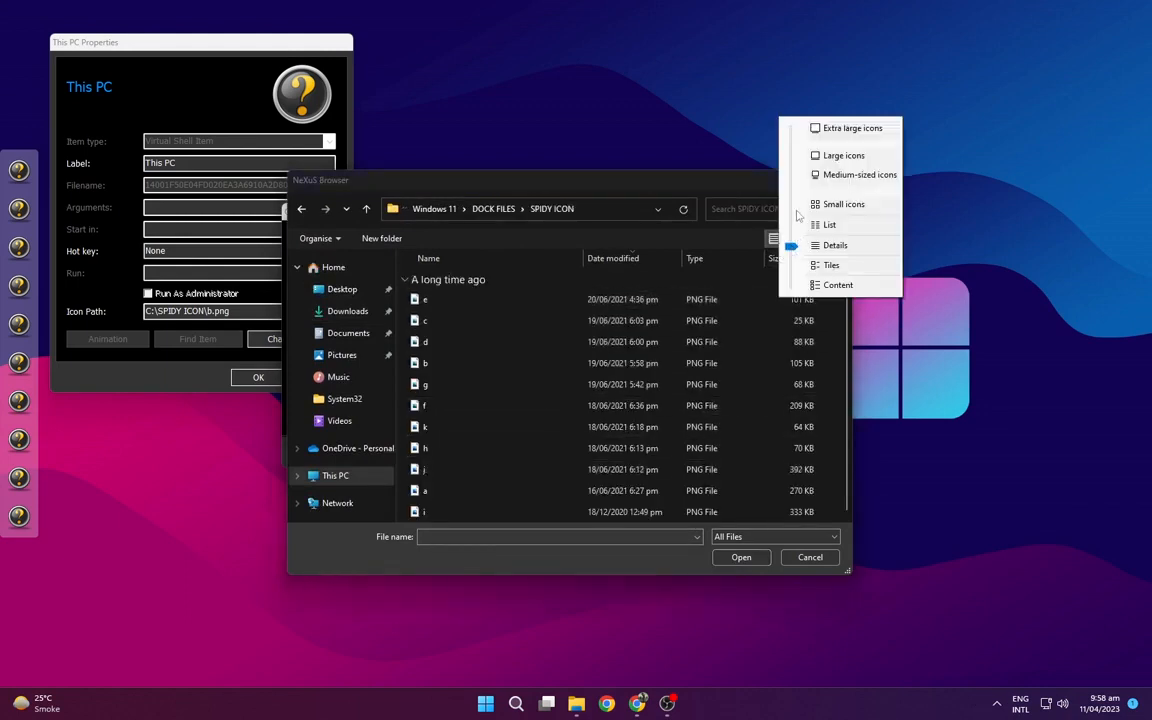
click(815, 177)
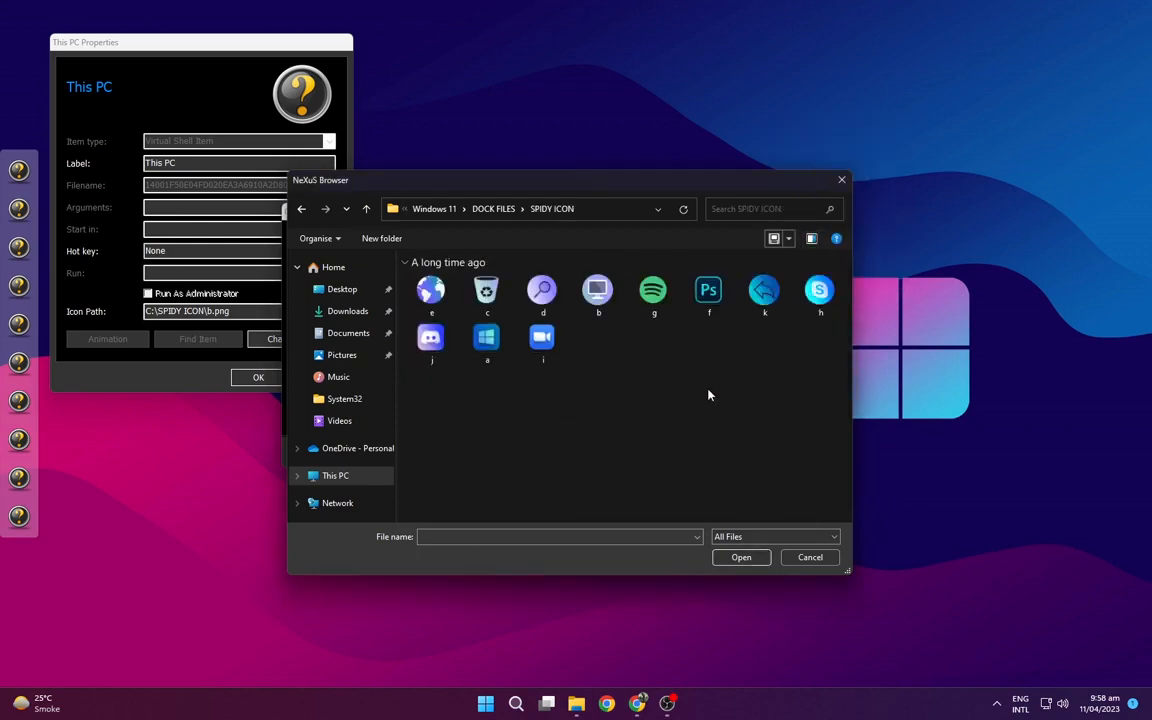
double_click(597, 308)
click(447, 447)
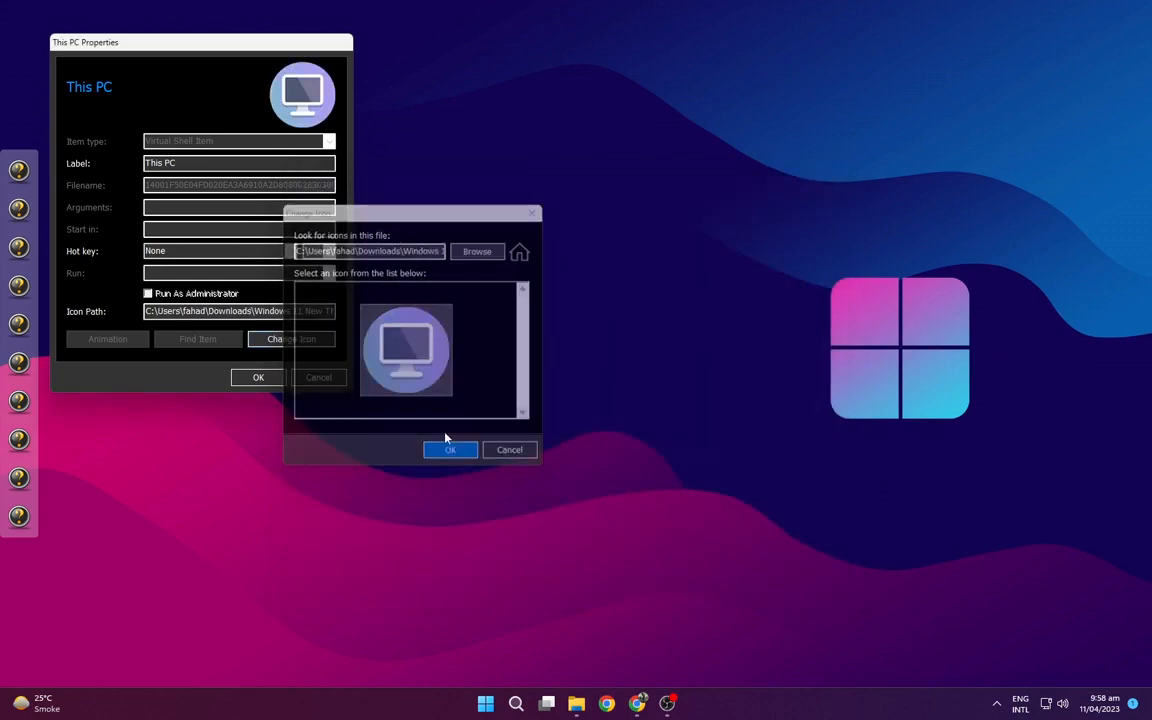
click(270, 378)
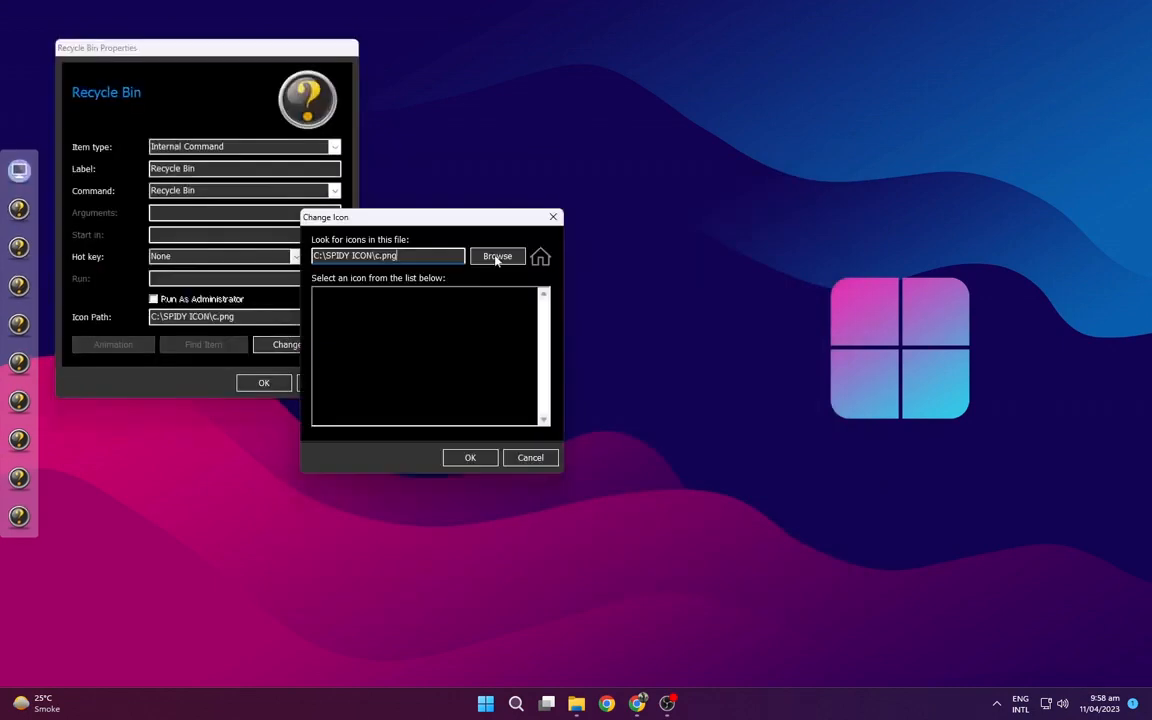
- Assign the matching SPIDY ICON images to the Recycle Bin and the other dock items, through Start Menu
click(496, 255)
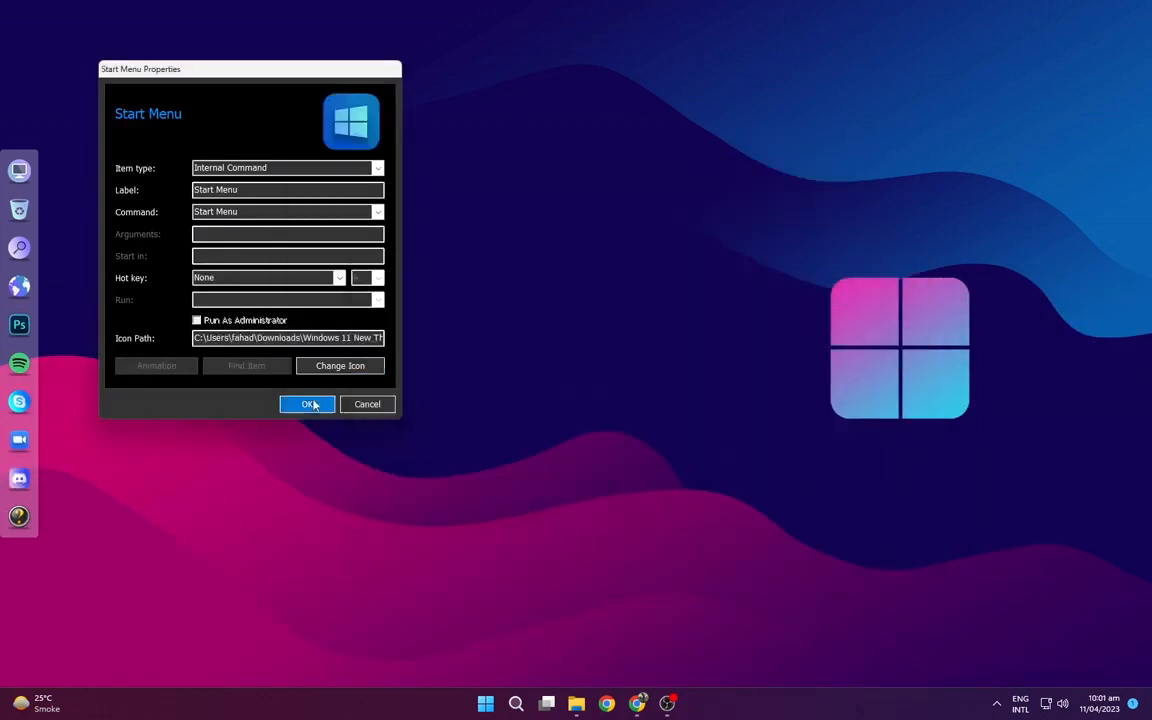
click(322, 401)
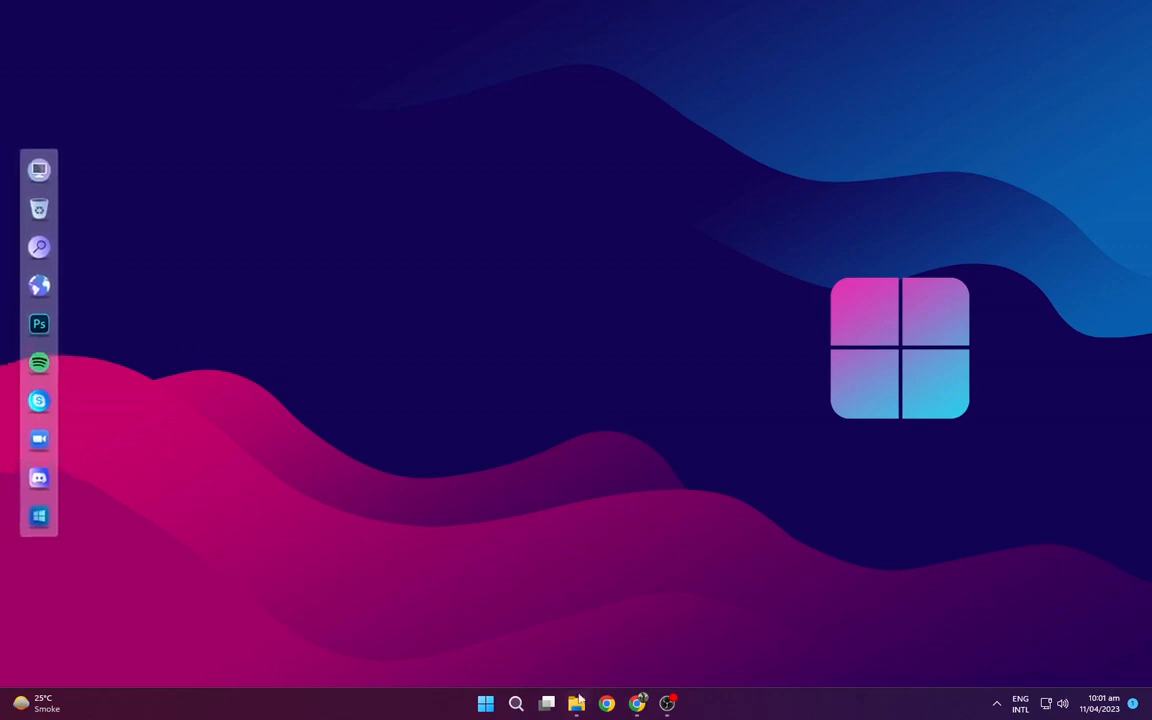
- Copy the Maximin and CLOCK SKIN folders from Downloads > Windows 11 New Theme > Windows 11
click(577, 702)
click(396, 206)
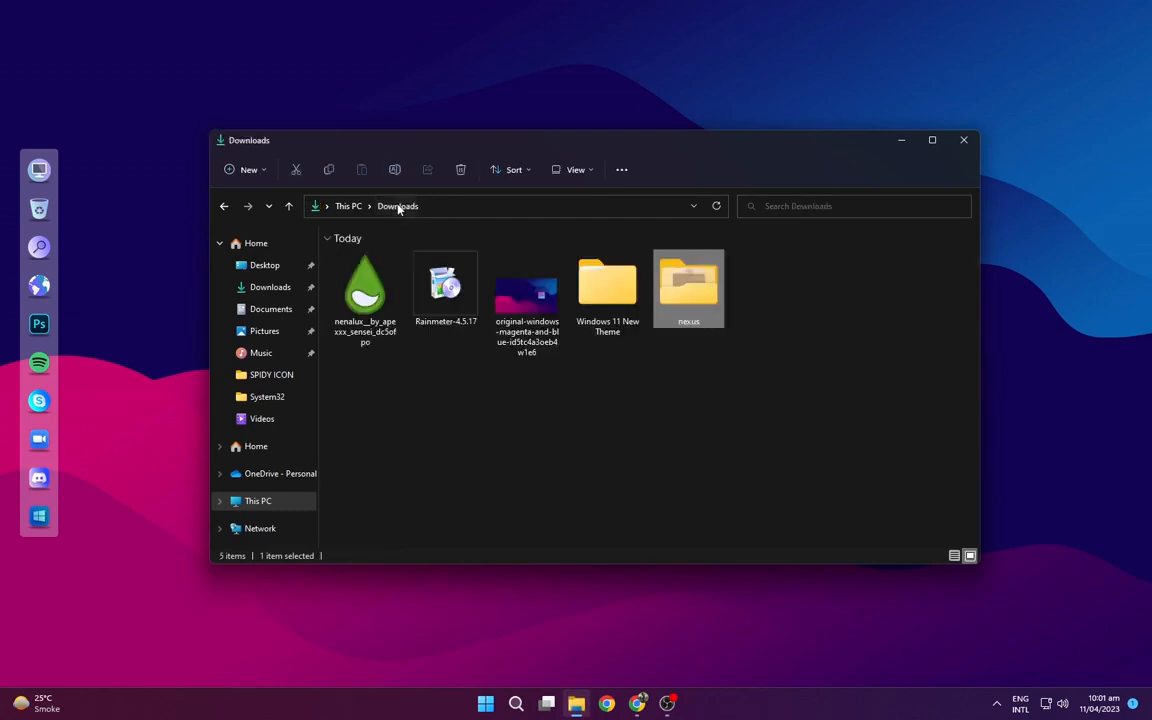
click(475, 421)
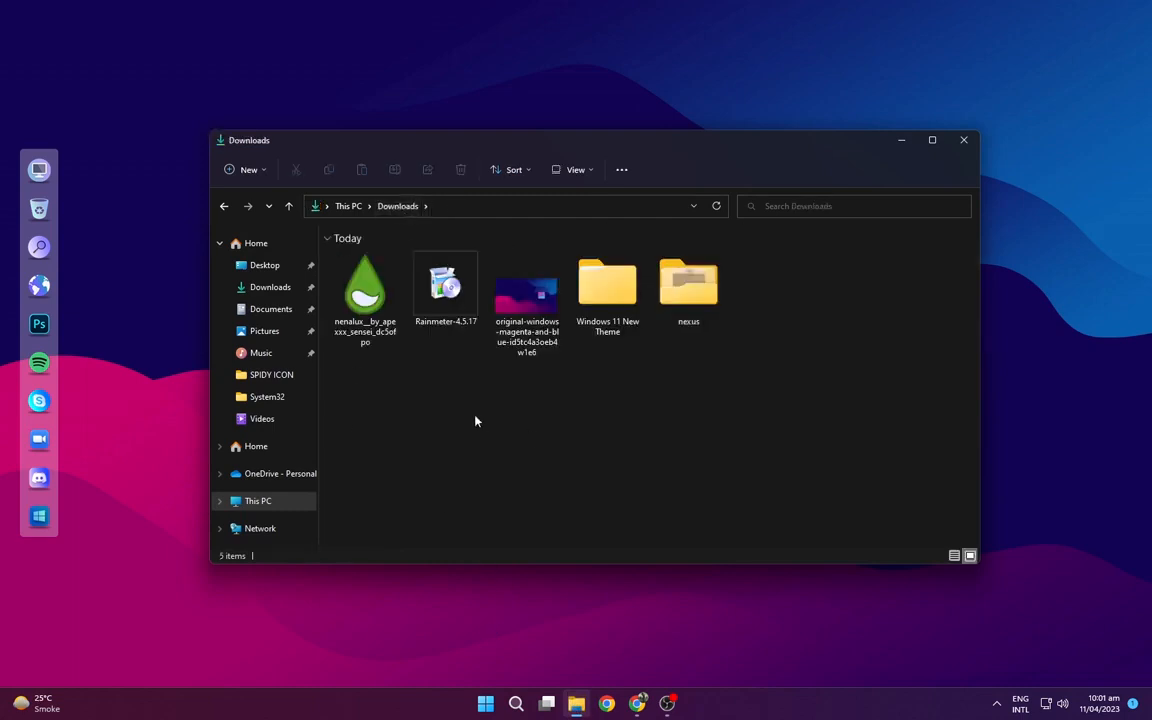
double_click(600, 300)
click(452, 282)
double_click(452, 282)
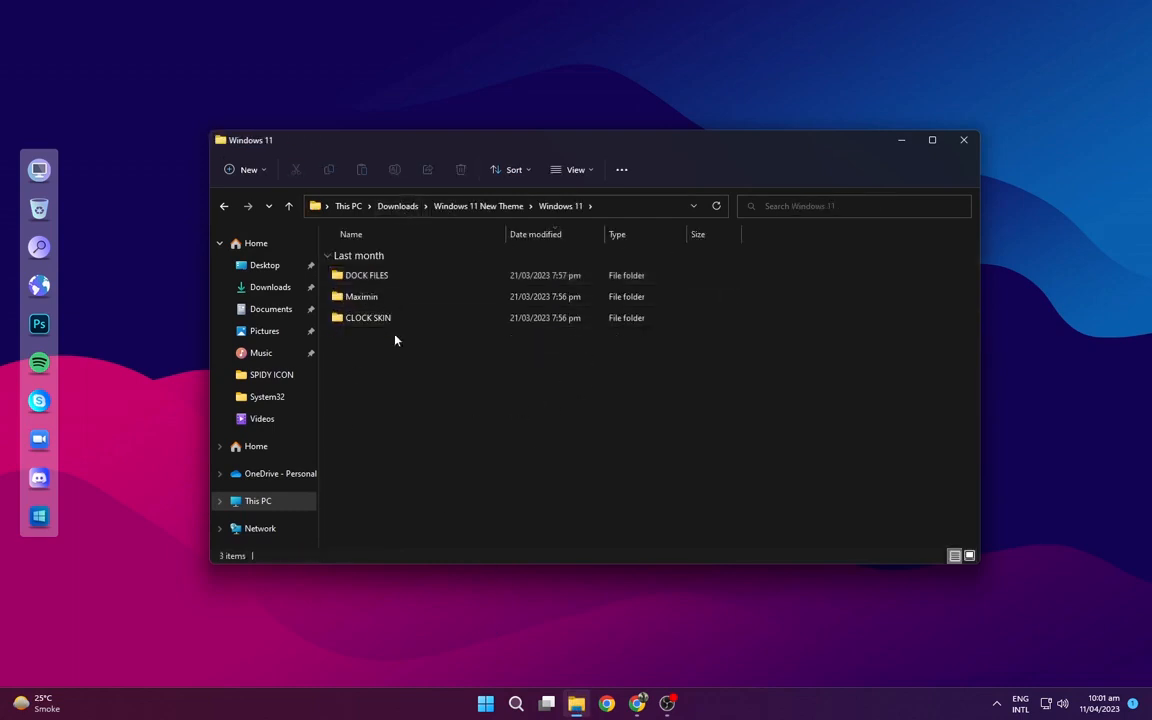
click(372, 298)
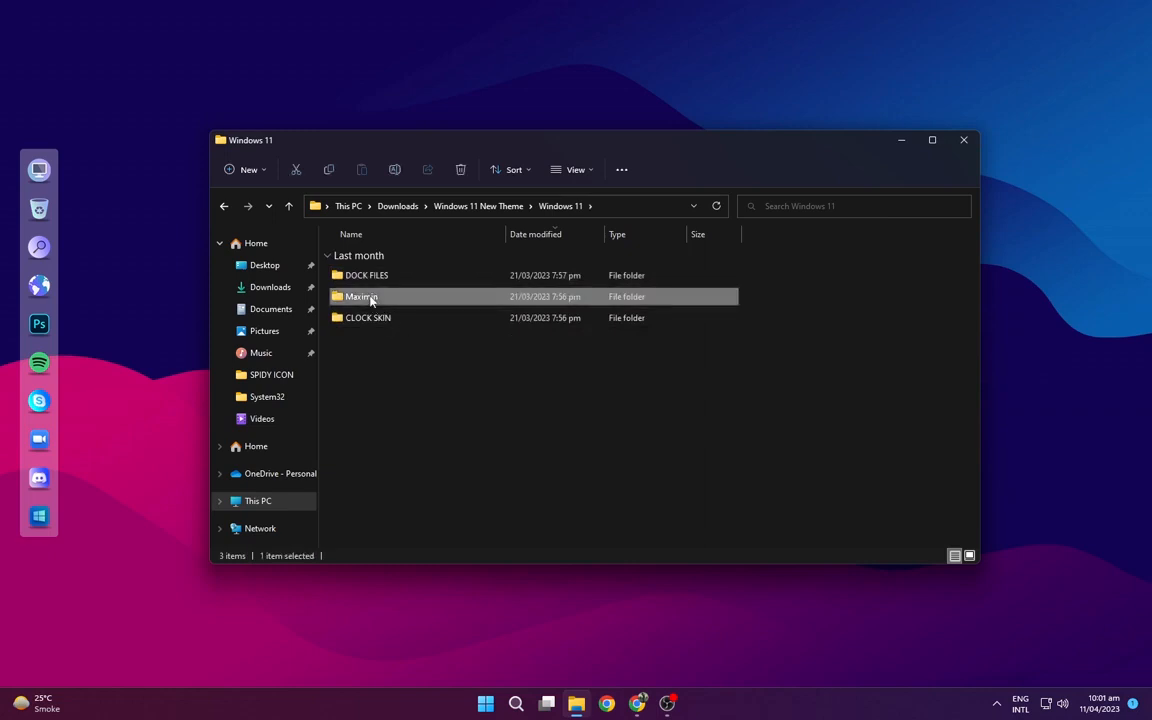
ctrl+click(370, 316)
right_click(379, 304)
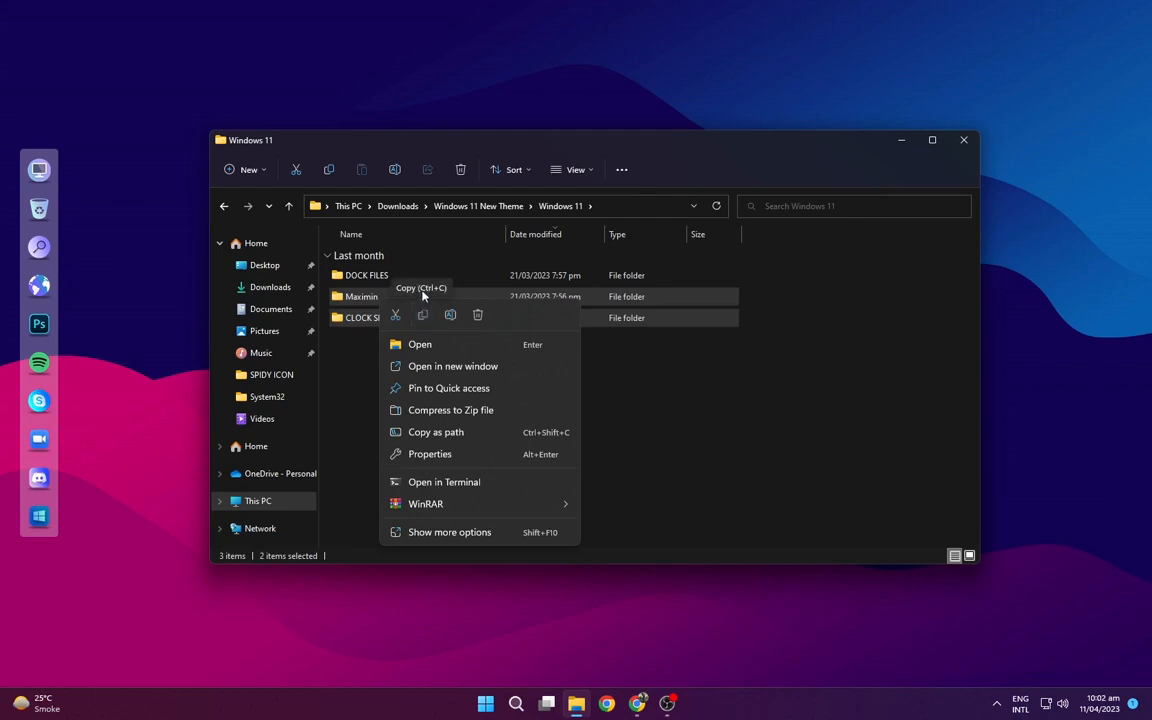
click(422, 316)
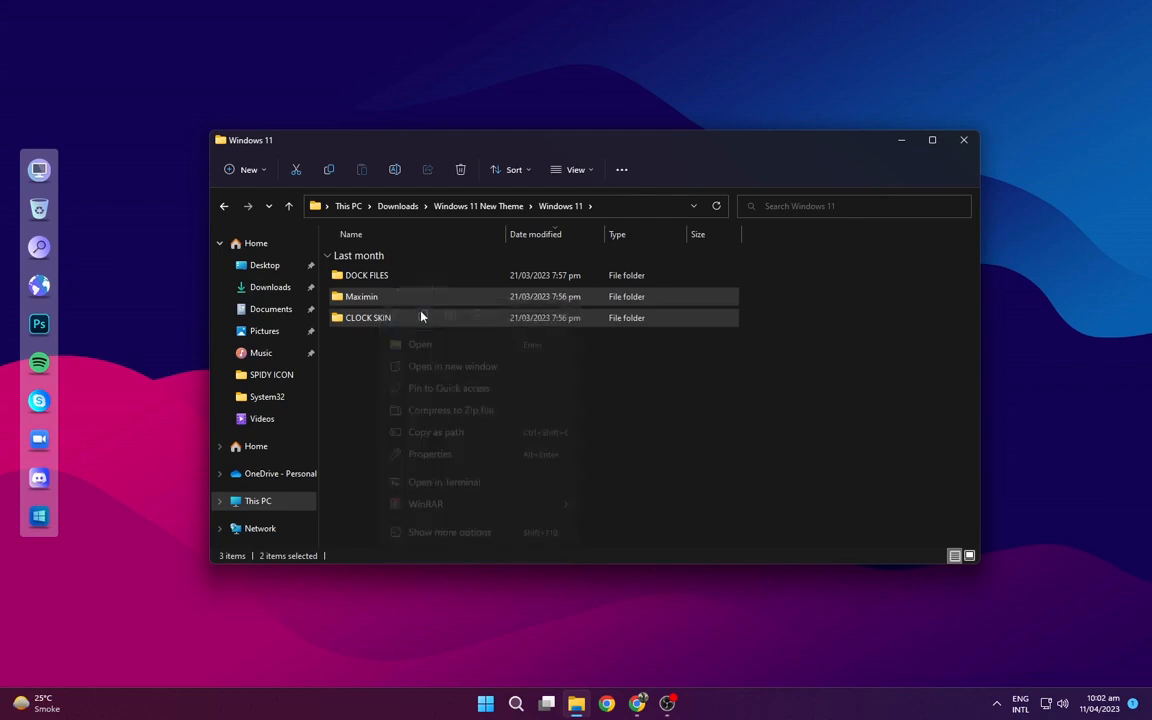
- Paste the copied skin folders into Documents > Rainmeter > Skins and close File Explorer
click(270, 309)
double_click(369, 279)
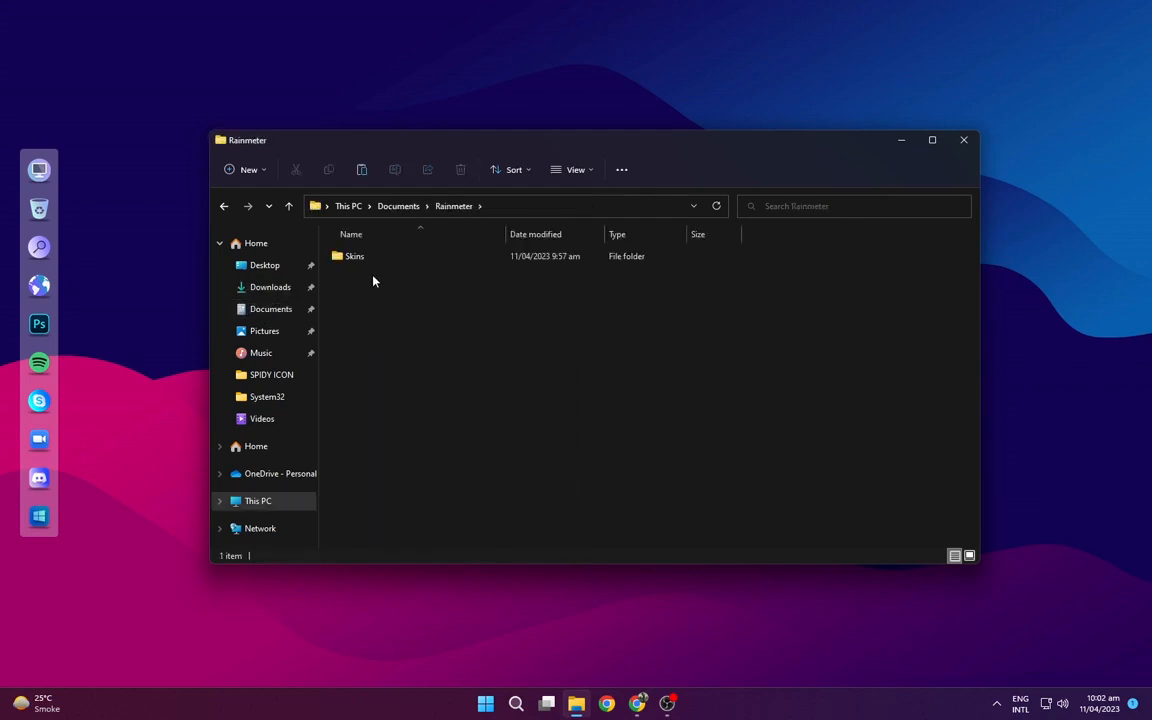
double_click(365, 258)
right_click(440, 355)
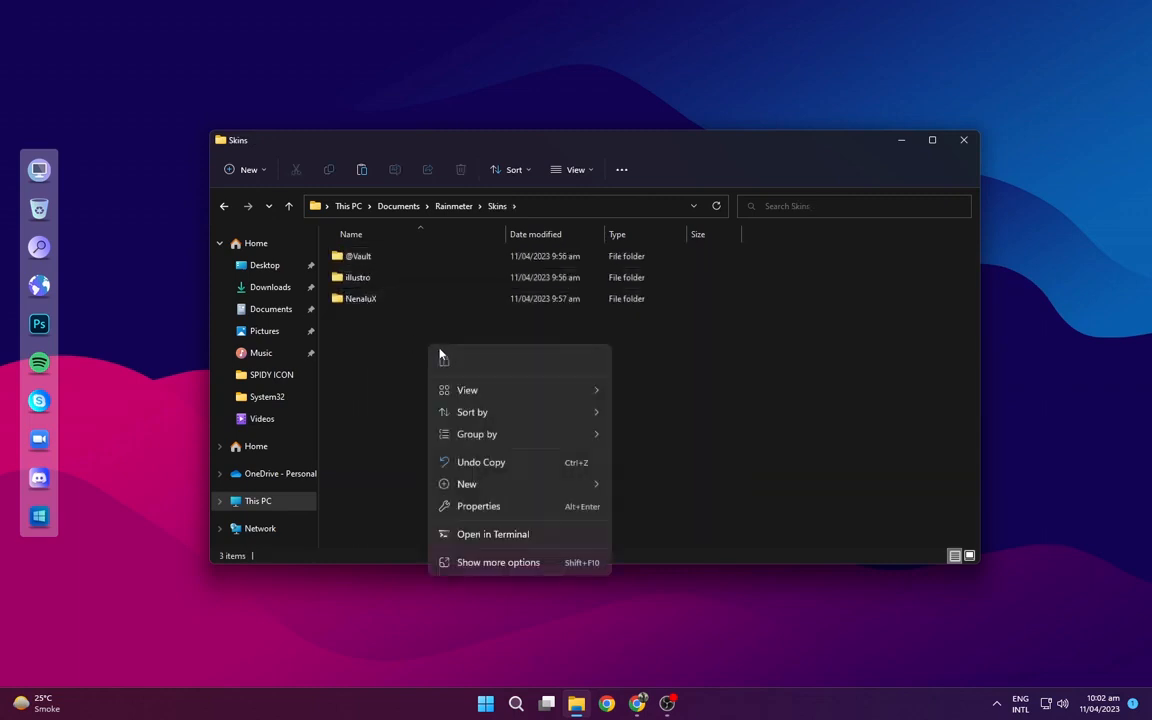
click(444, 361)
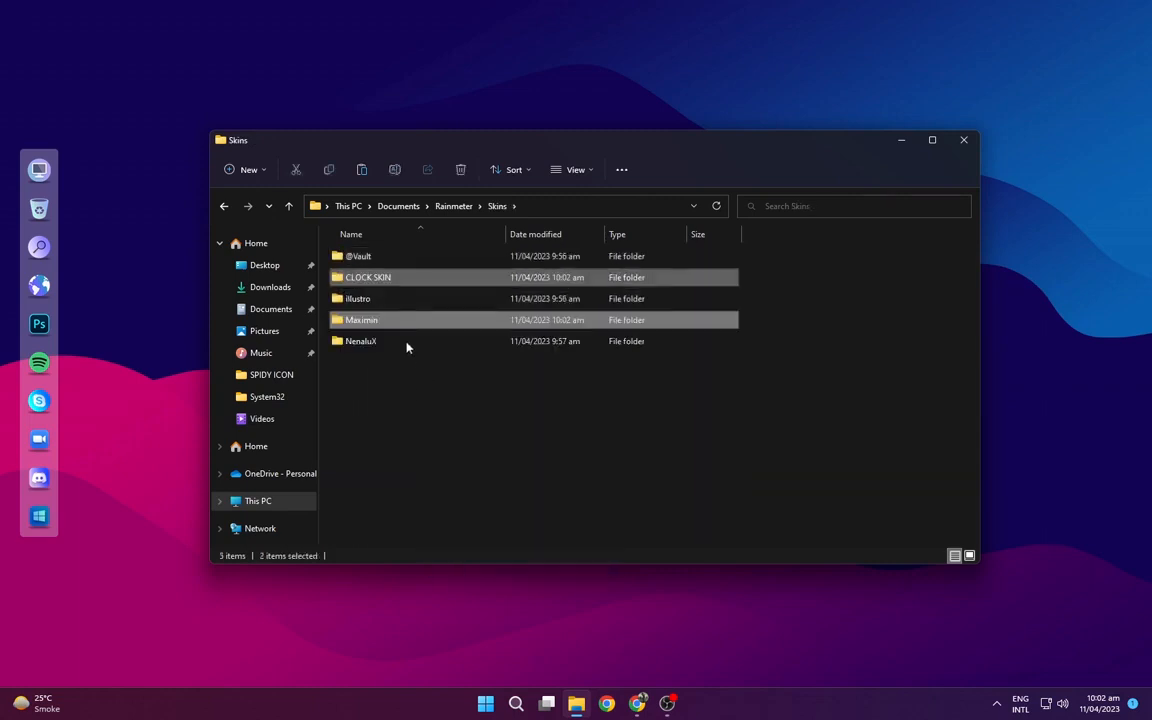
click(901, 341)
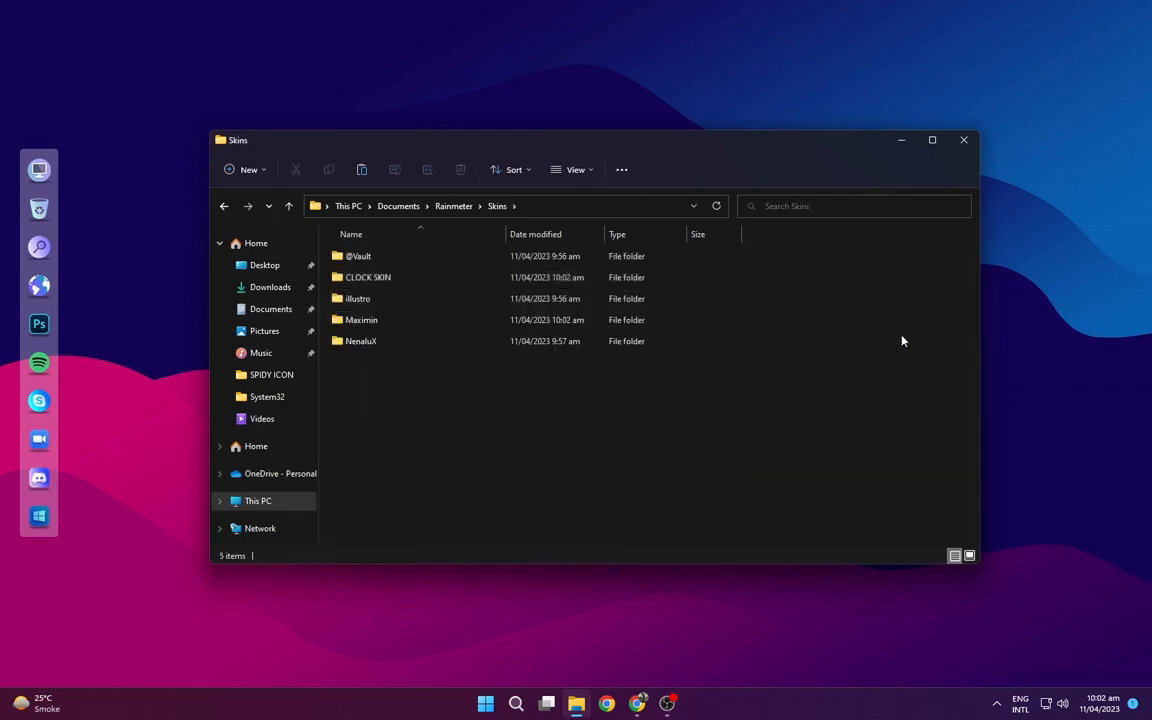
click(964, 140)
- Open the Rainmeter manager and refresh all skins to include the newly added folders
click(998, 703)
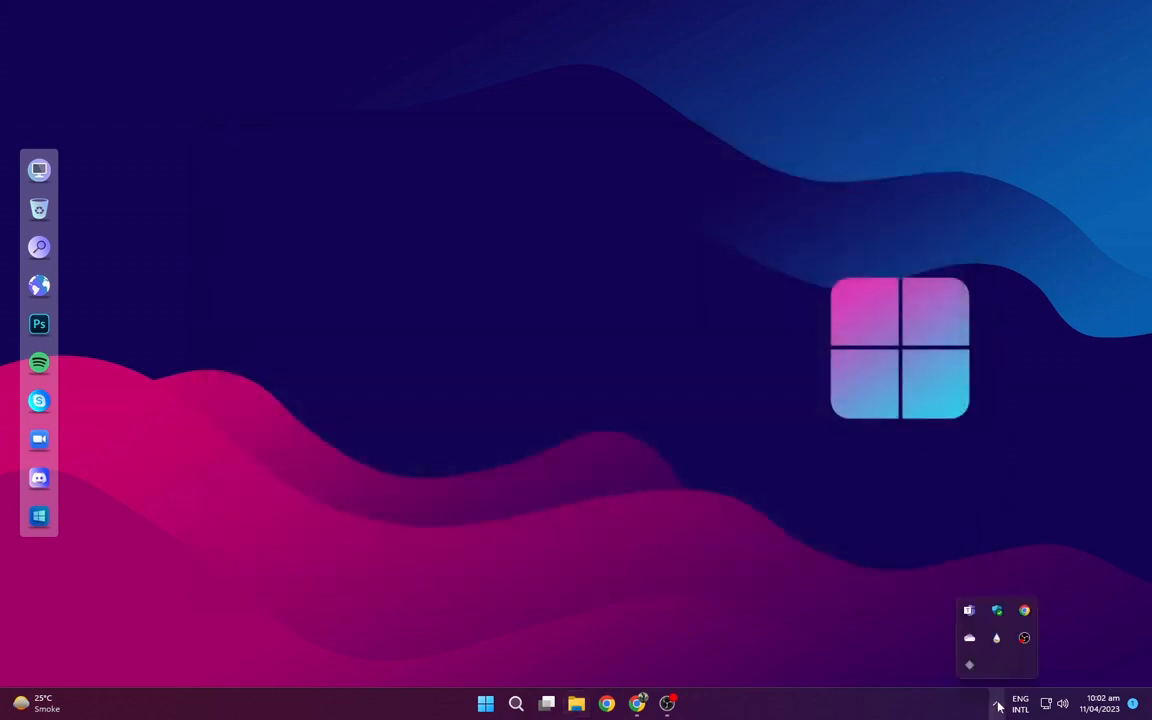
click(996, 642)
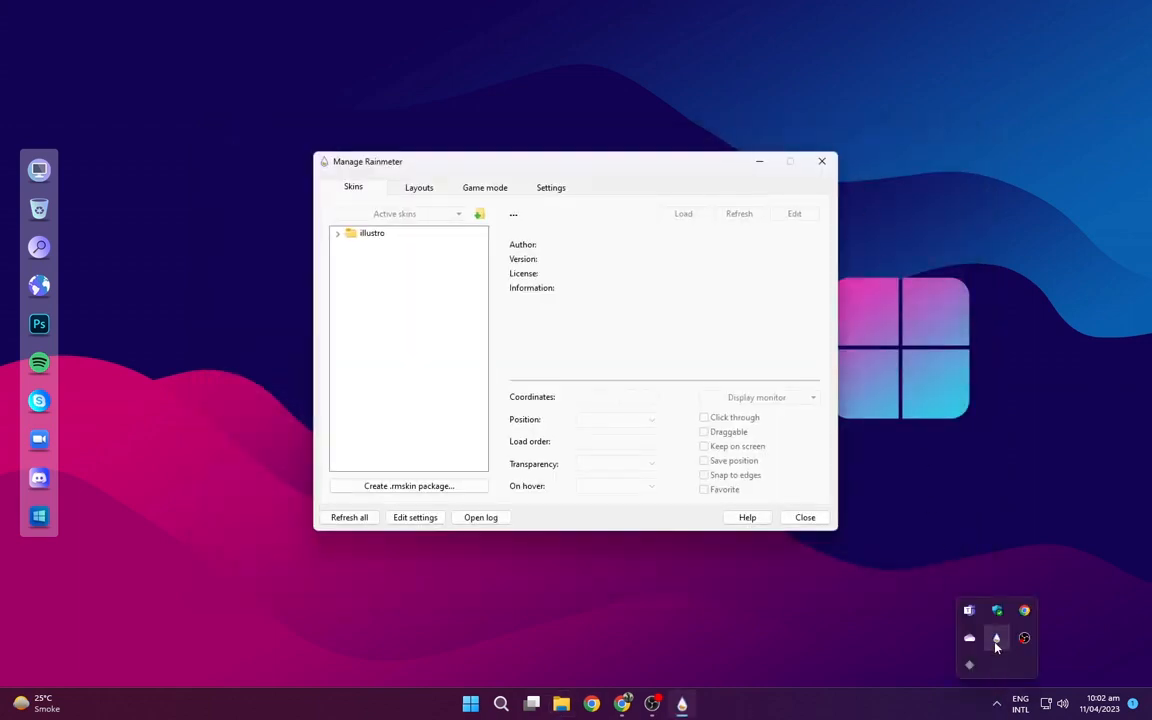
click(343, 522)
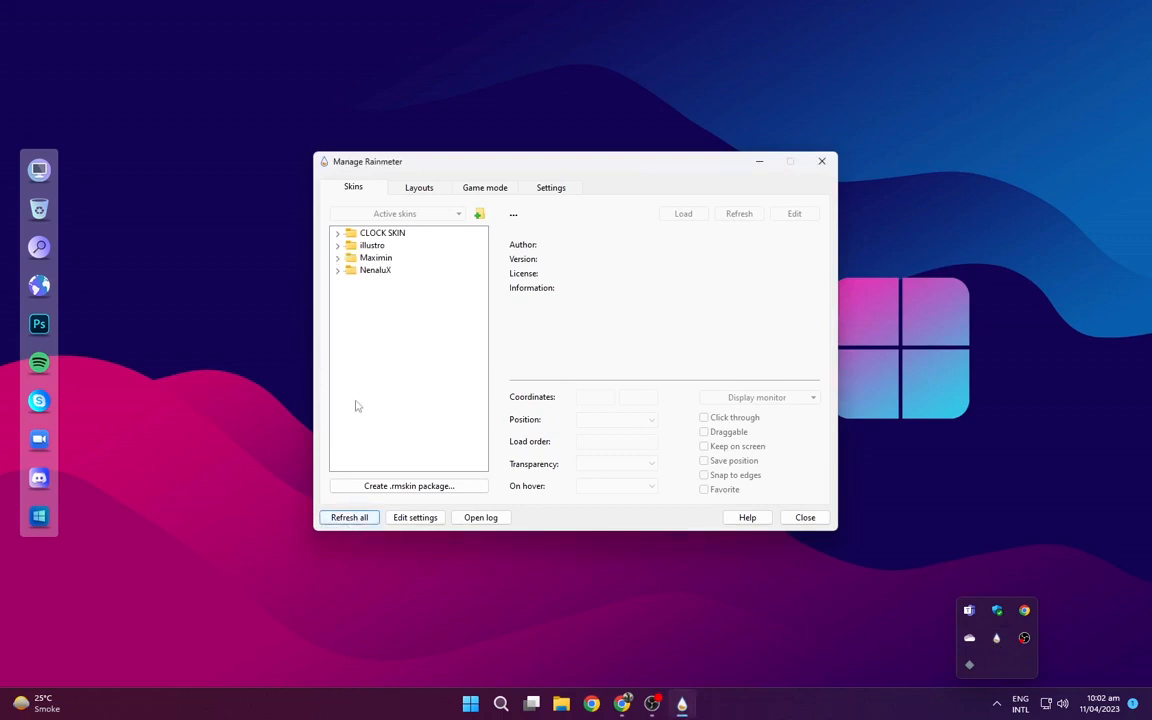
- Load timeinv.ini from the CLOCK SKIN > Flip Clock folder
click(338, 233)
click(350, 258)
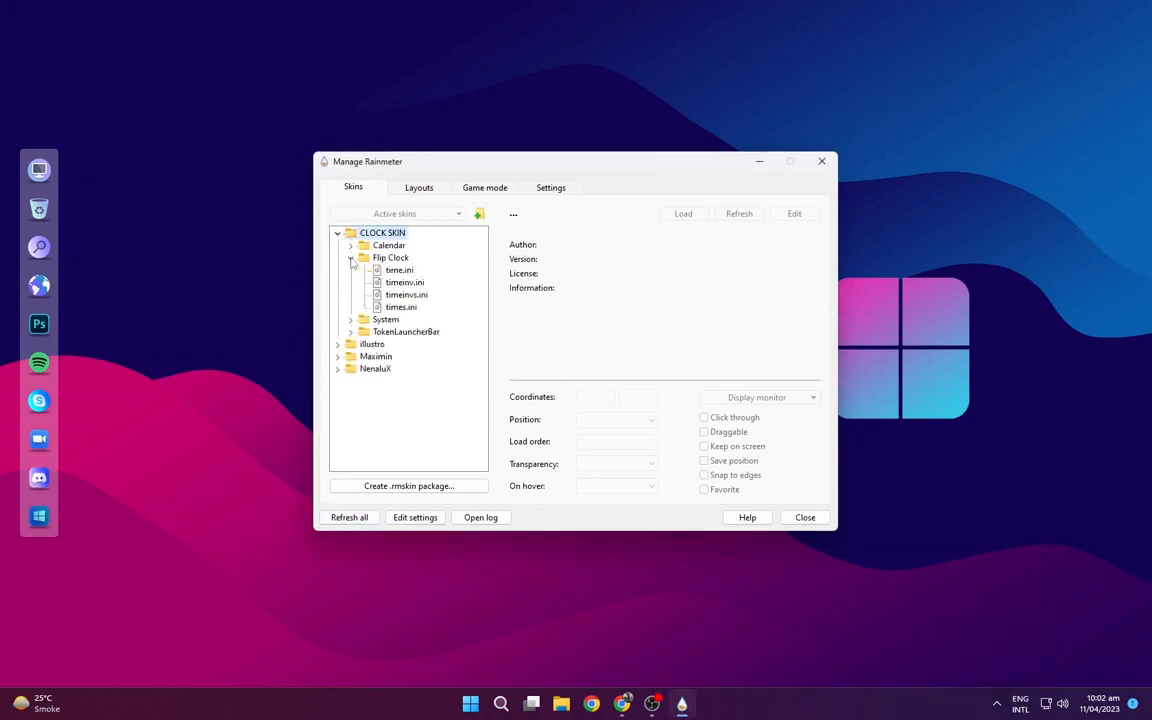
right_click(386, 283)
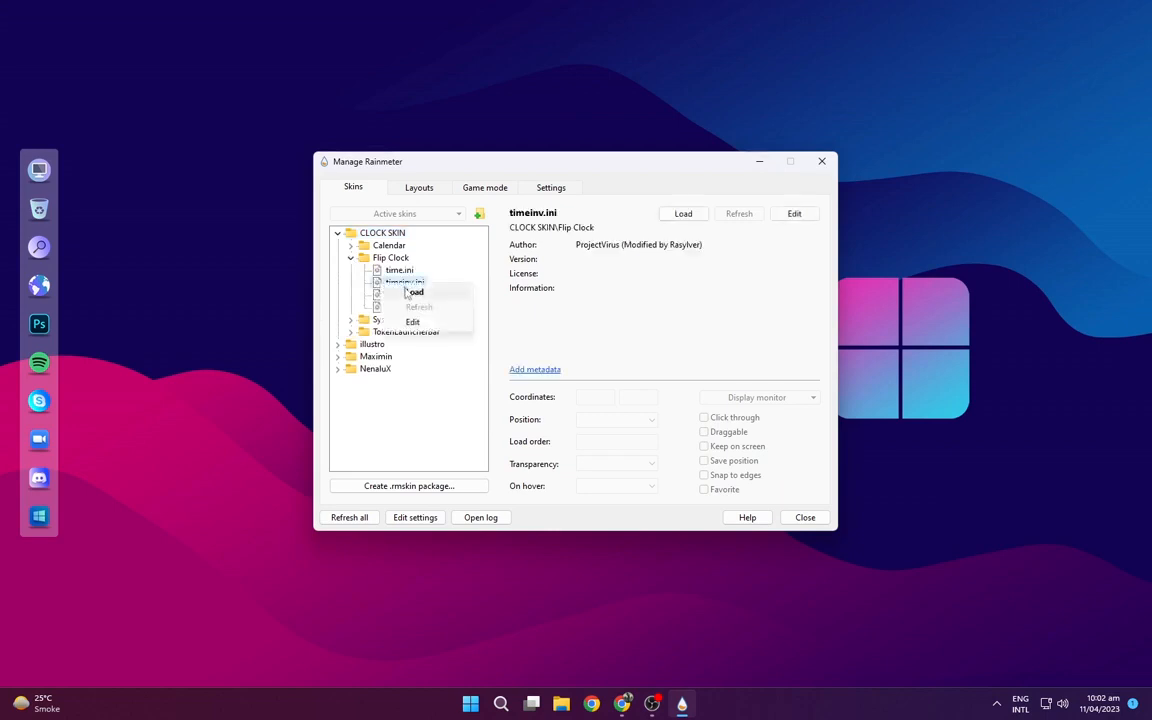
click(410, 296)
- Try the time.ini variant of the Flip Clock and move it to about 366, 41
right_click(388, 271)
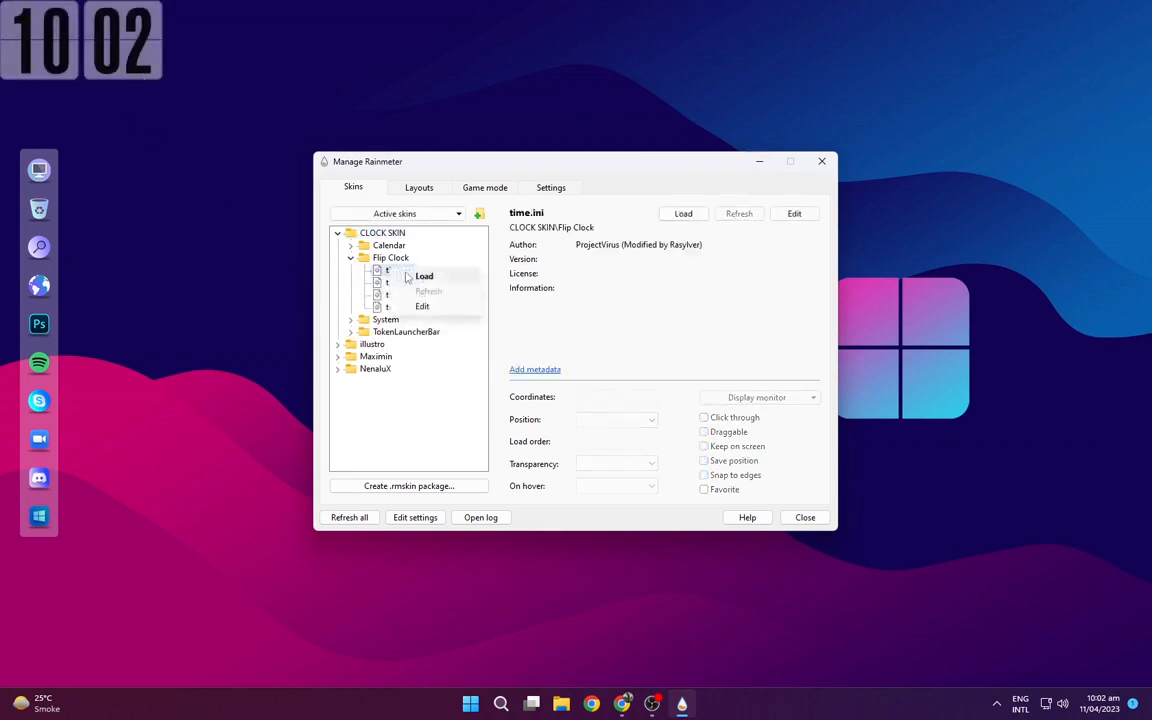
click(420, 274)
drag(104, 58, 340, 88)
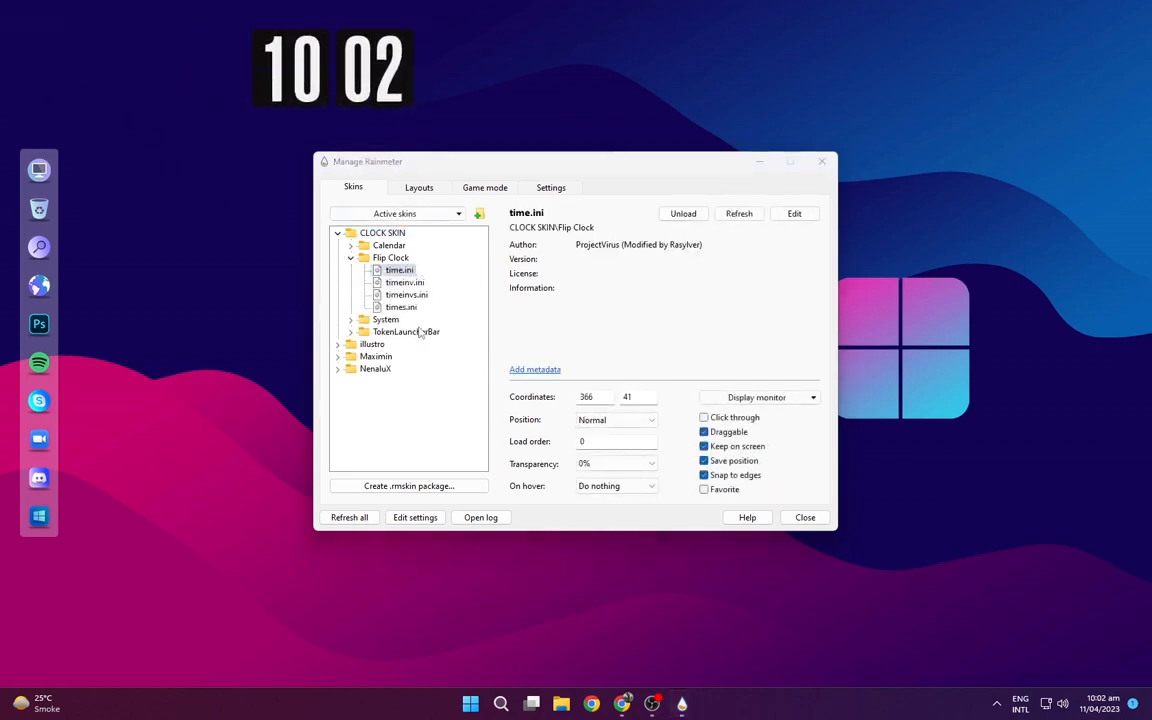
- Switch the Flip Clock to timeinv.ini and place it above the dock at about 69, 18
right_click(402, 284)
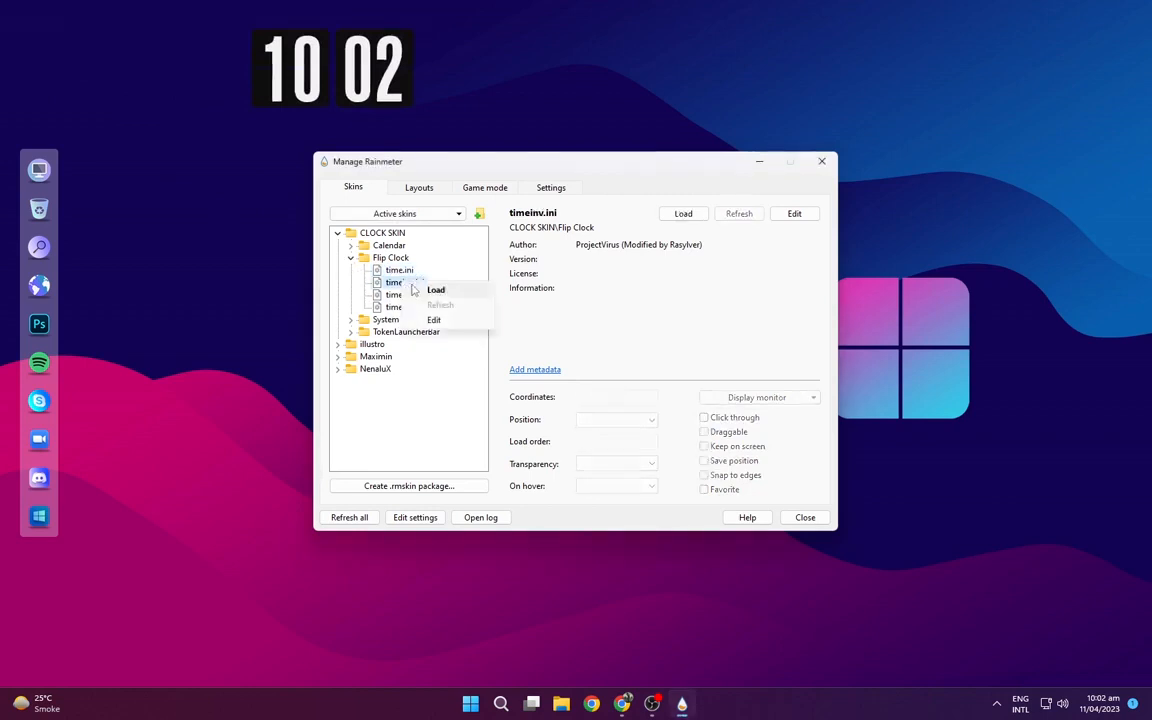
click(425, 290)
drag(142, 68, 127, 86)
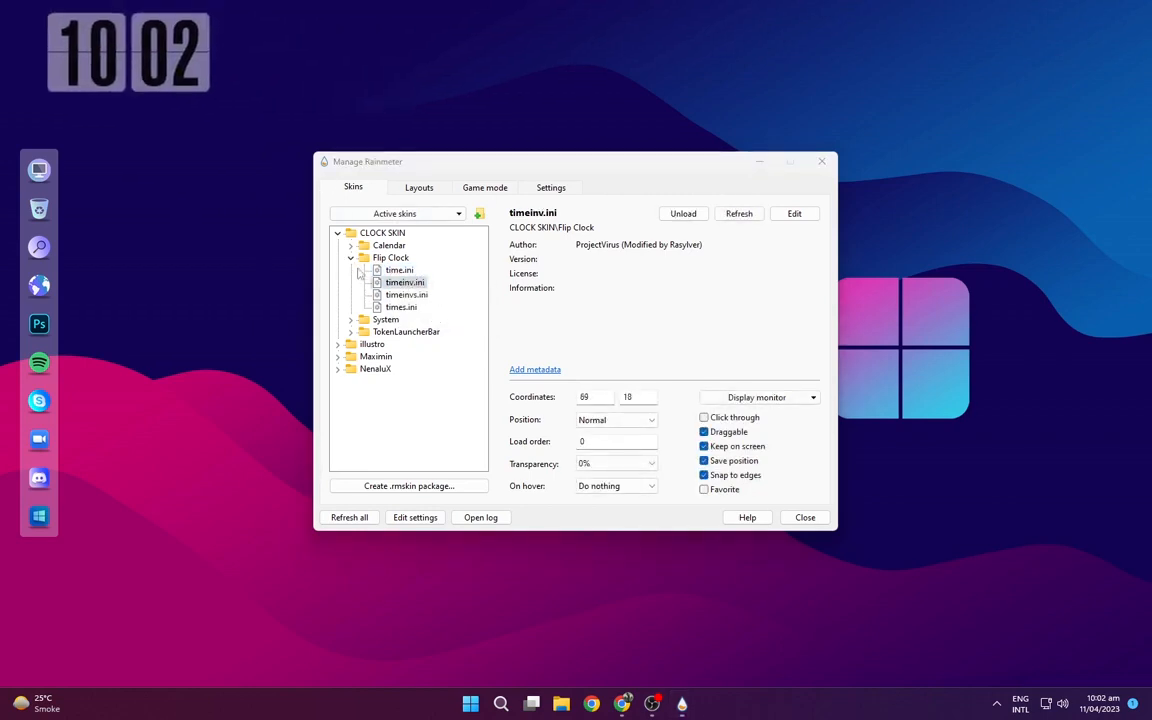
- Load systeminv.ini from CLOCK SKIN > System and place the system monitor beneath the flip clock, beside the dock
click(351, 259)
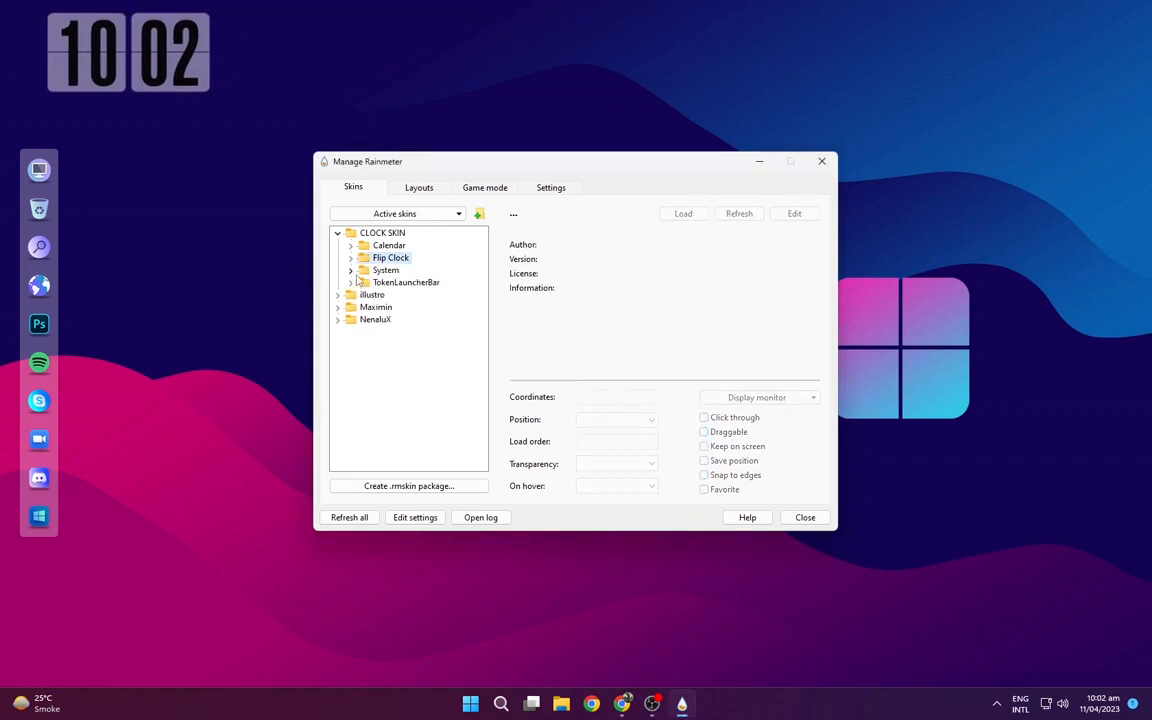
click(351, 270)
right_click(390, 295)
click(410, 305)
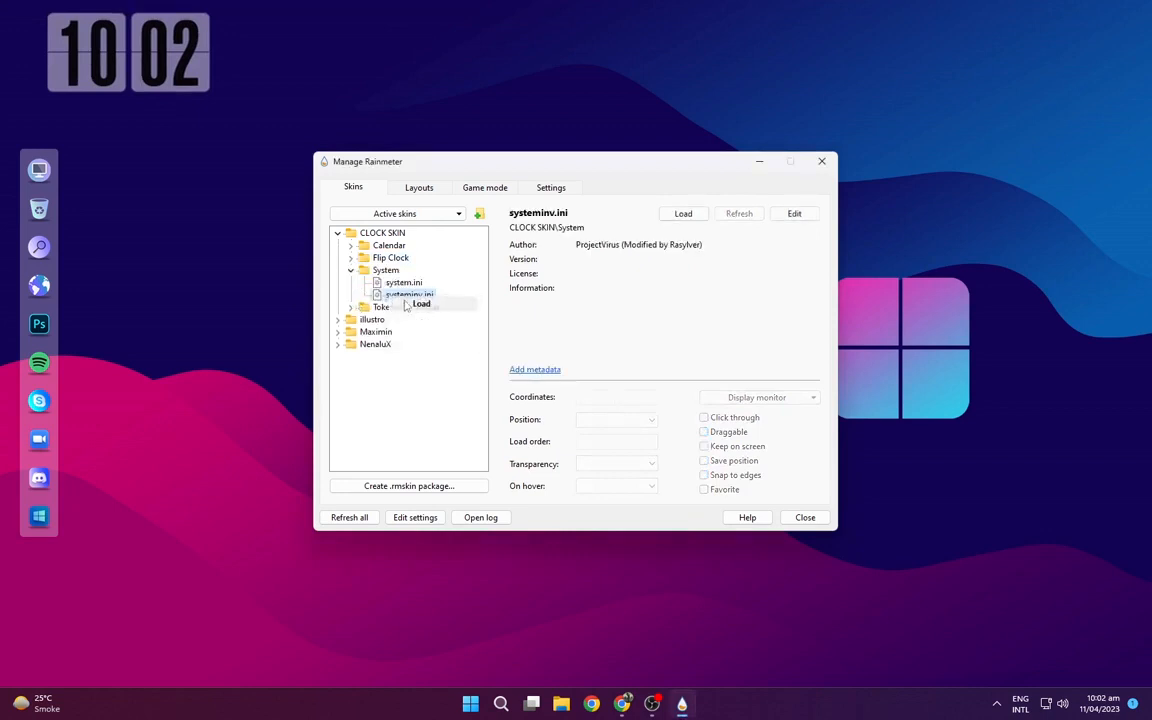
drag(36, 36, 167, 185)
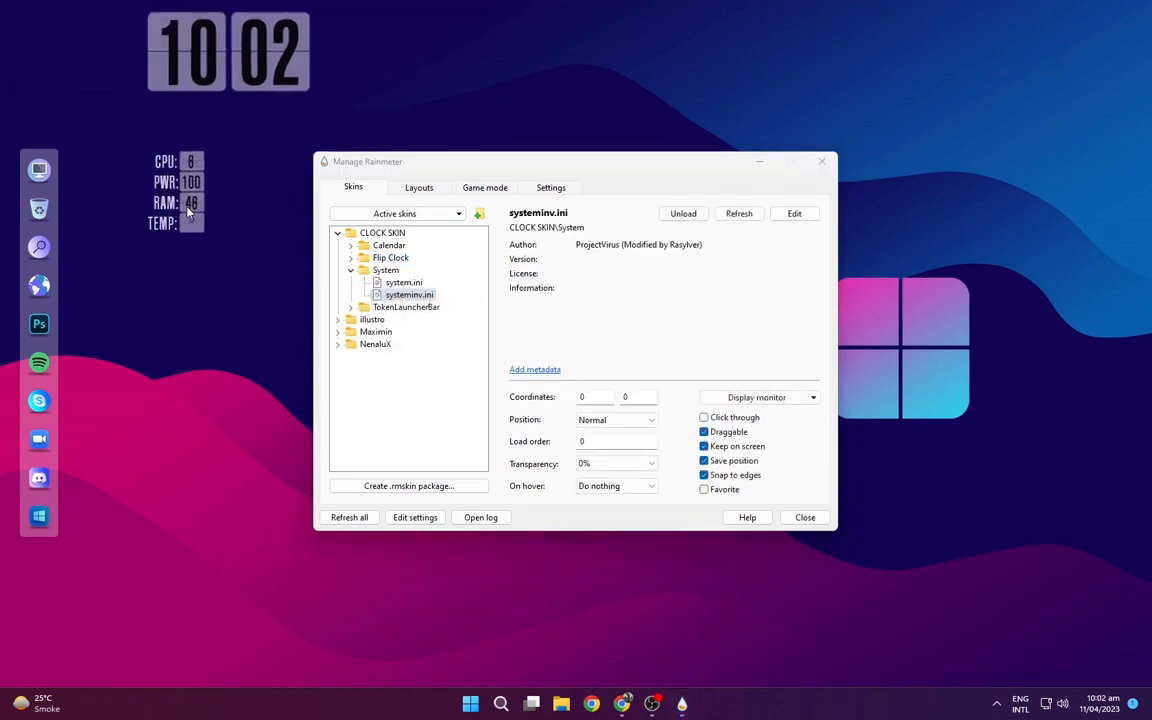
- Load Time and Date.ini from Maximin and place the date beside the flip clock at about 463, 68
click(338, 233)
click(339, 258)
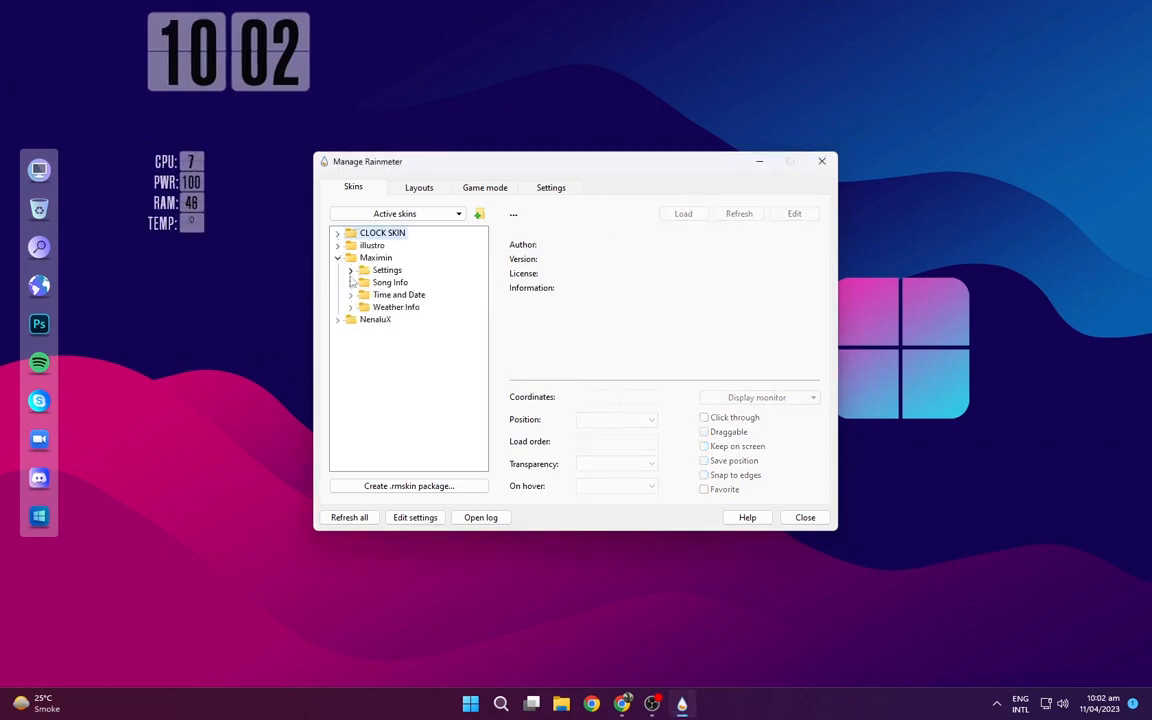
click(351, 295)
right_click(390, 307)
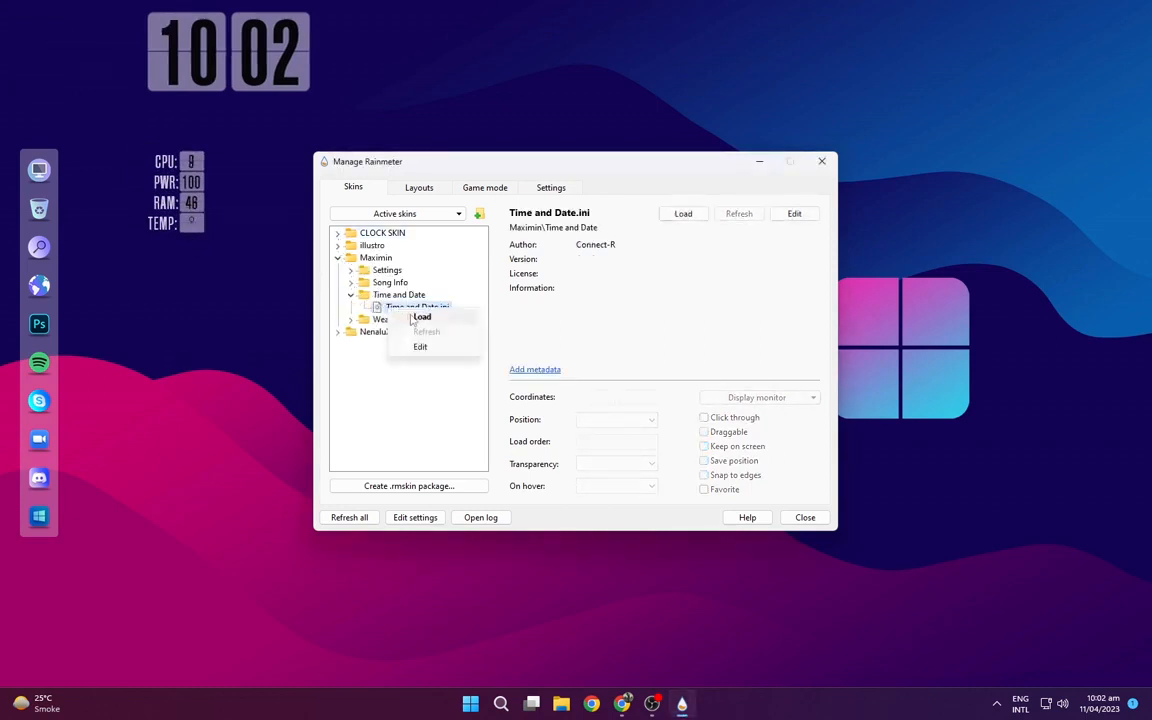
click(405, 316)
drag(109, 22, 427, 69)
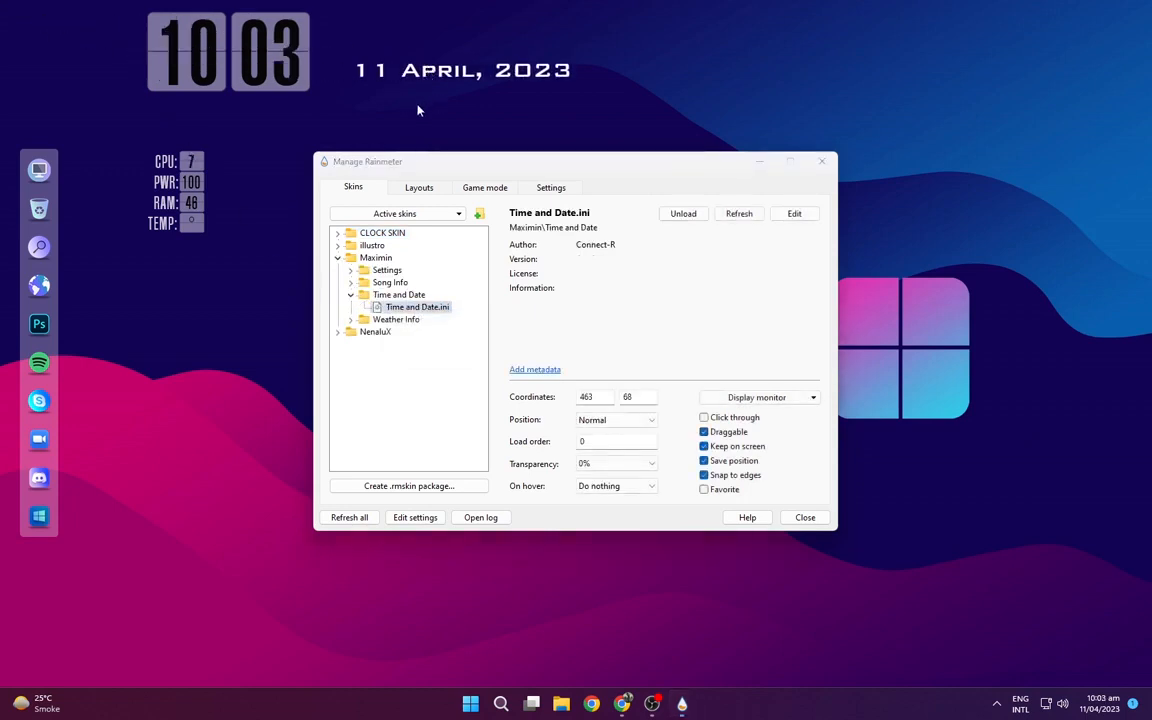
- Load Player.ini from NenaluX > Player and place it beside the system monitor at about 58, 178
click(338, 258)
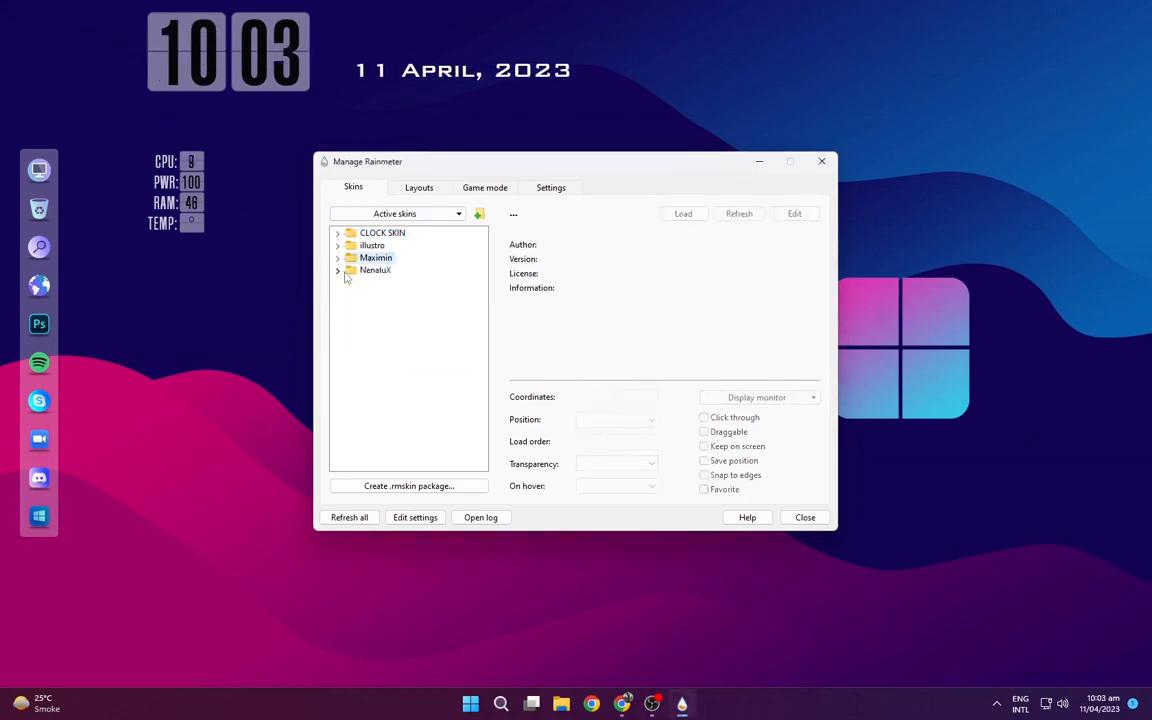
click(338, 271)
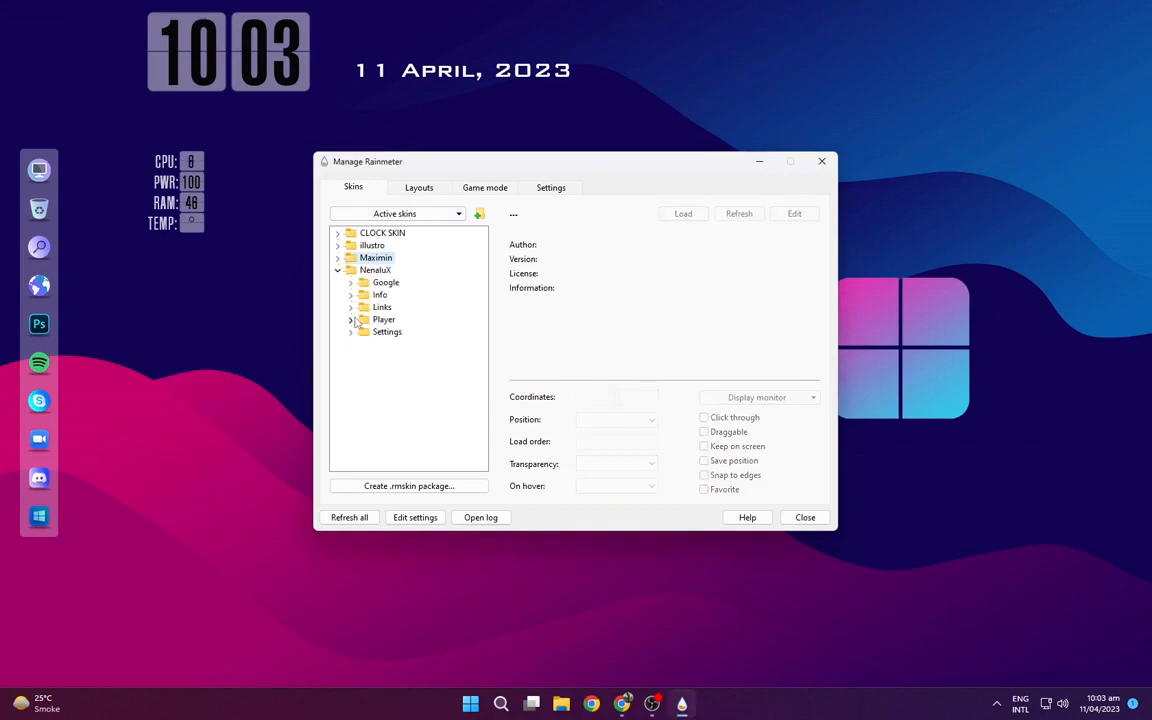
click(351, 319)
right_click(390, 331)
click(402, 337)
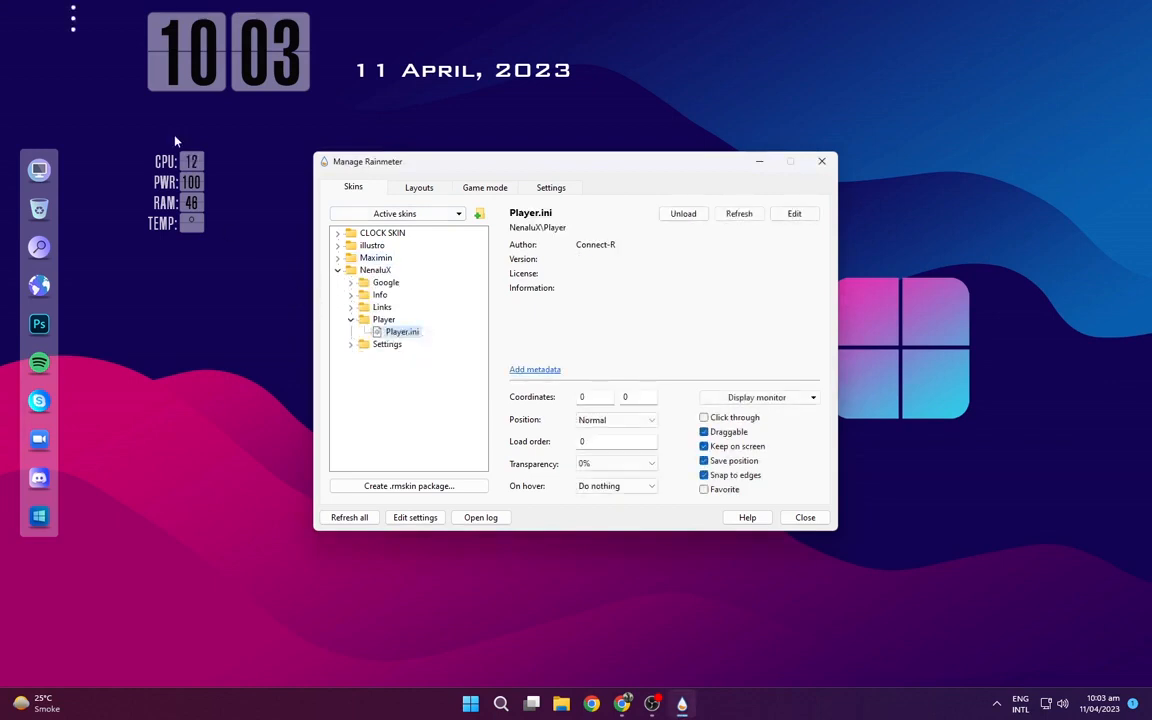
drag(73, 28, 108, 123)
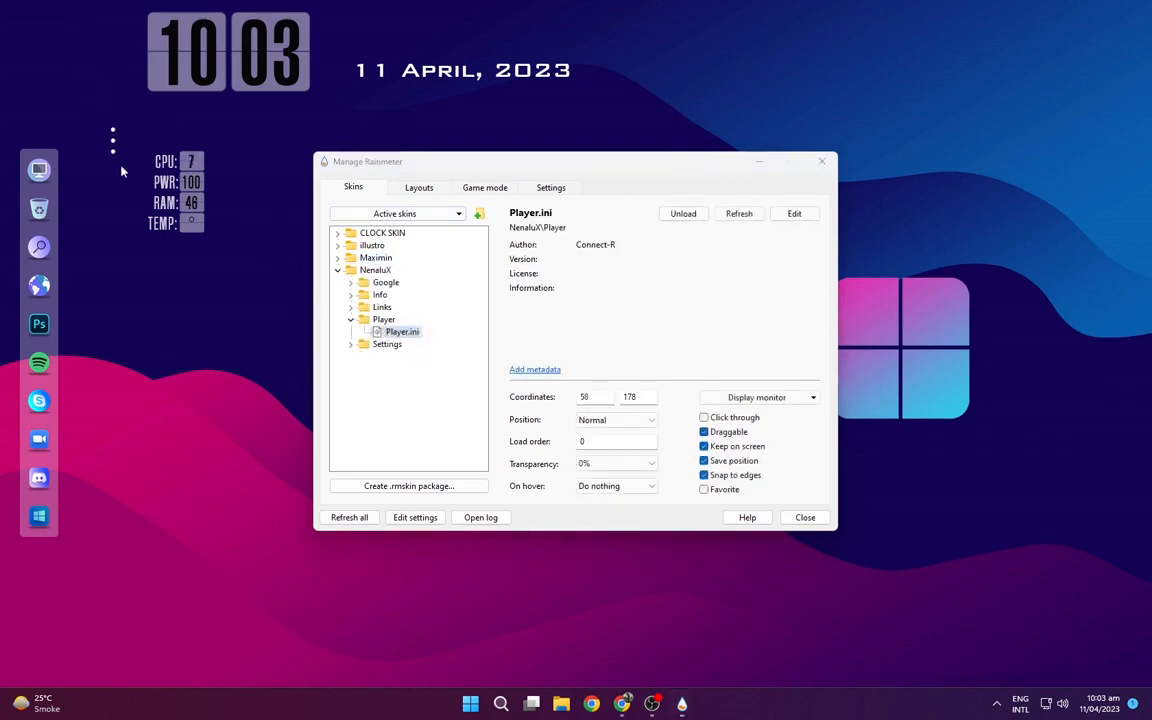
- View the details of Settings.ini in NenaluX > Settings without loading it, and close the Rainmeter manager
click(351, 344)
click(405, 356)
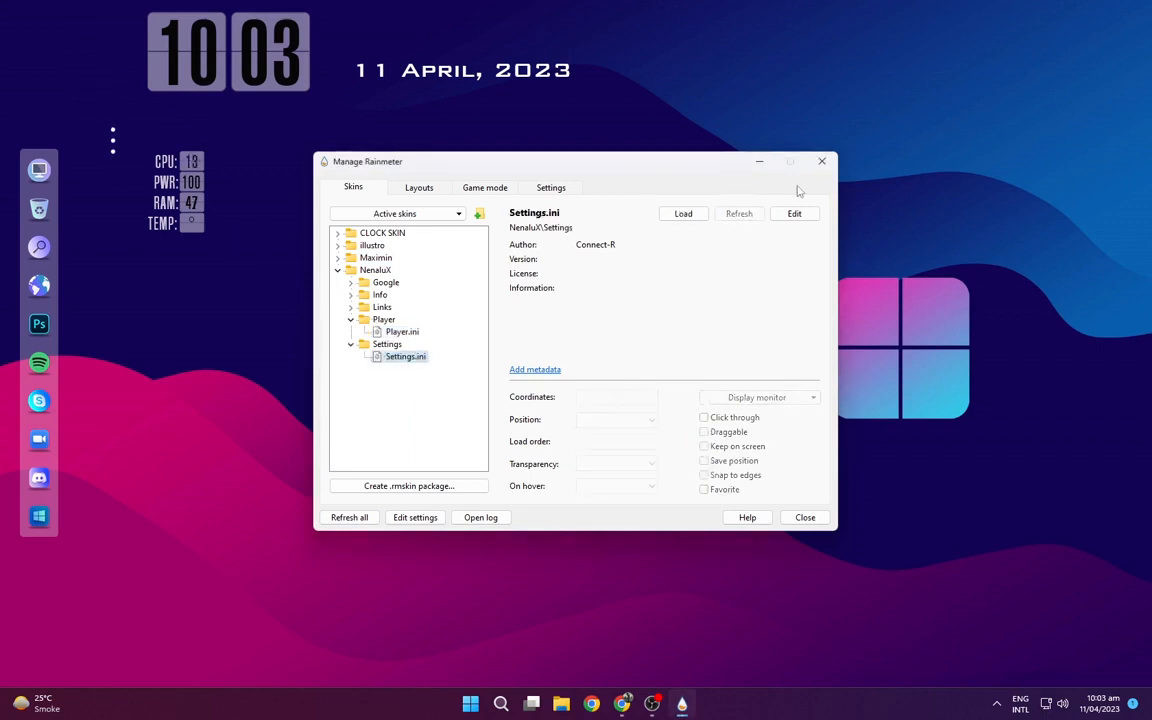
click(822, 162)
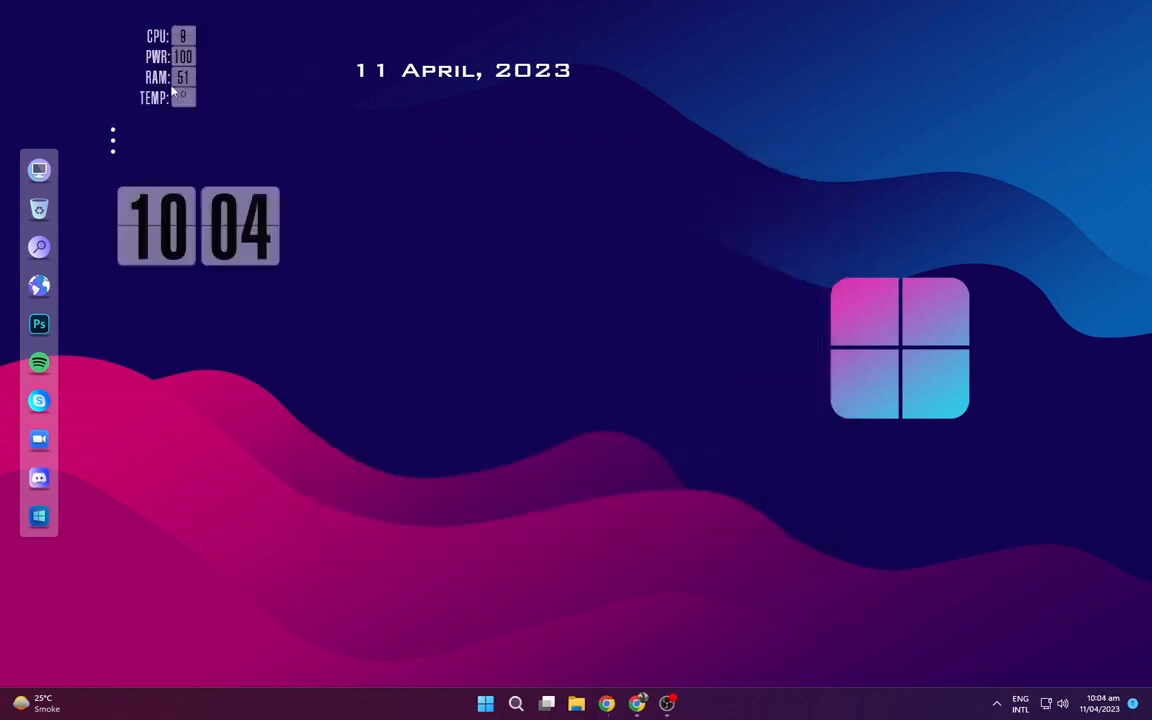
- Group the skins beside the wallpaper's Windows logo: flip clock in the middle, date above it, system monitor on its right and player on its left
drag(188, 86, 697, 355)
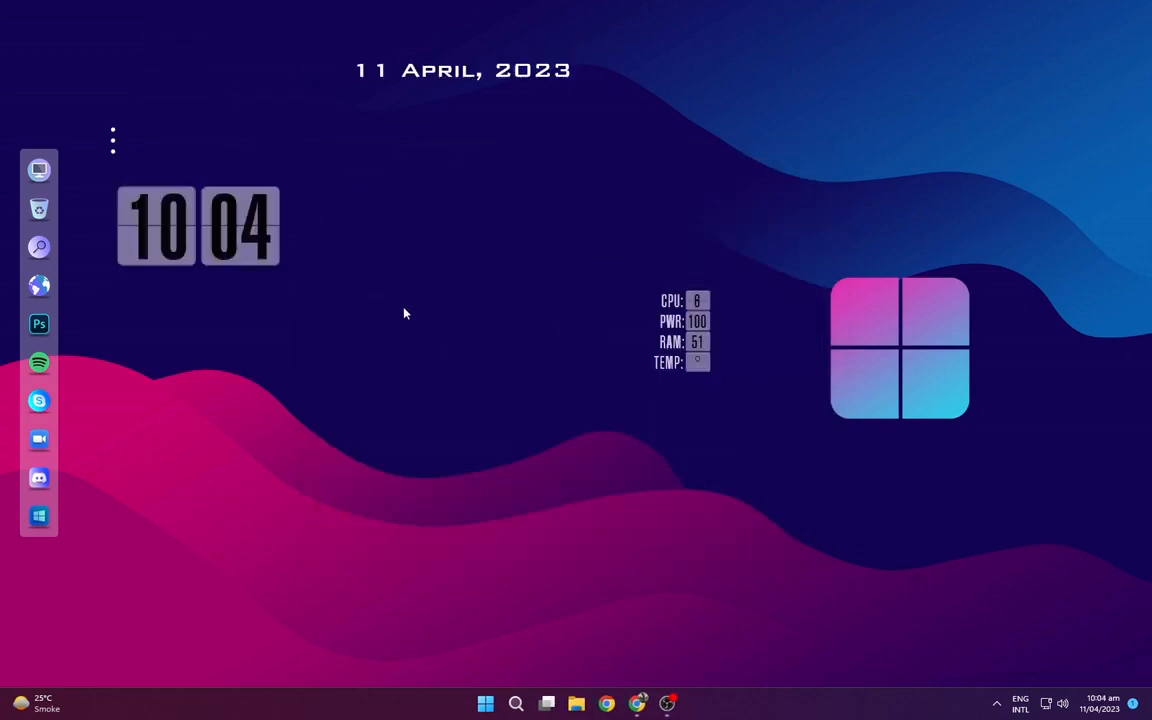
drag(245, 256, 604, 357)
drag(510, 83, 642, 260)
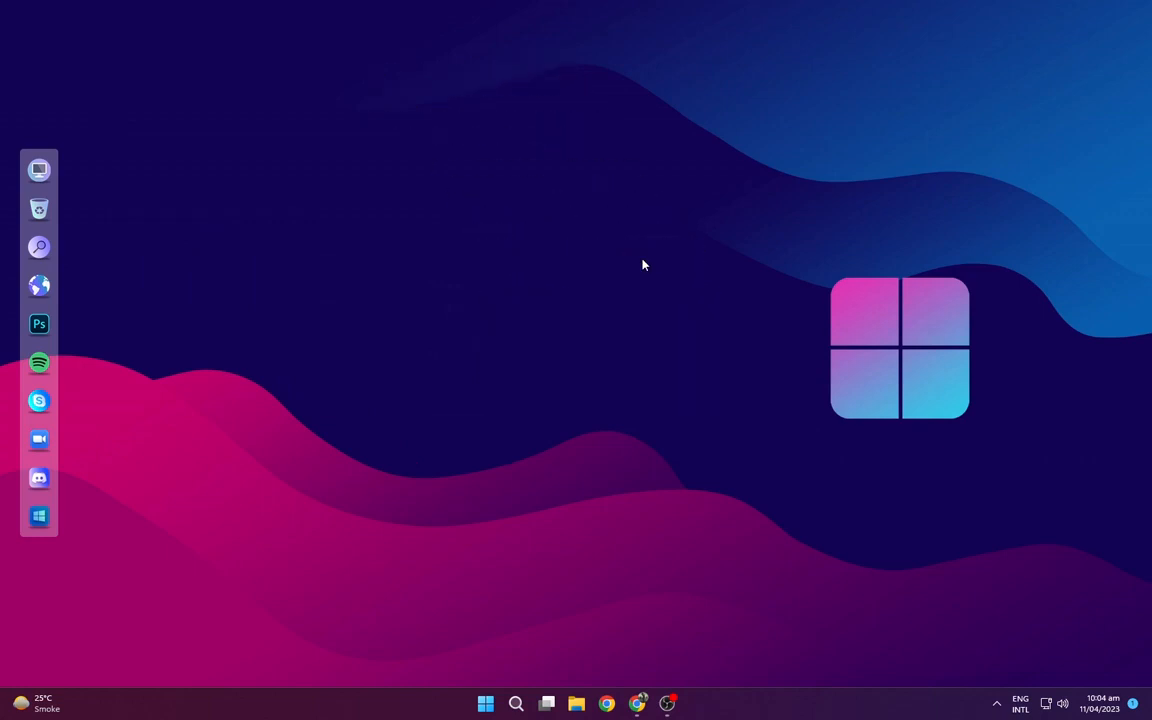
drag(112, 153, 463, 327)
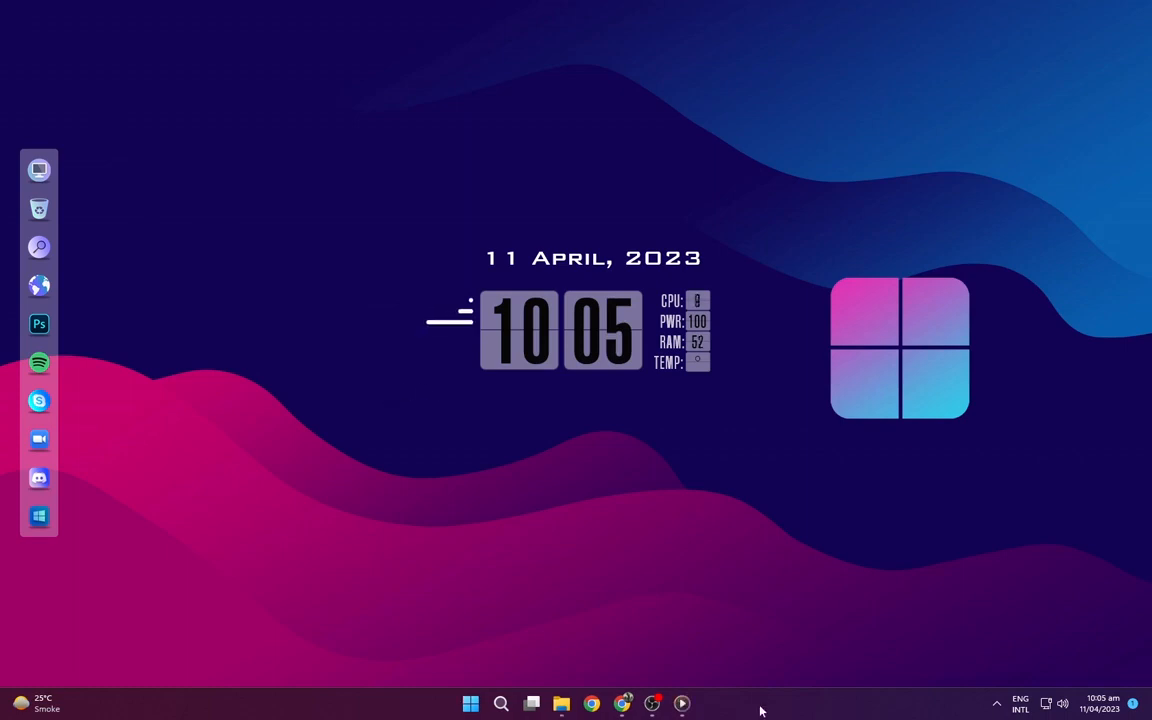
- Turn on automatic hiding in the Windows taskbar behaviours and close the settings window
right_click(761, 707)
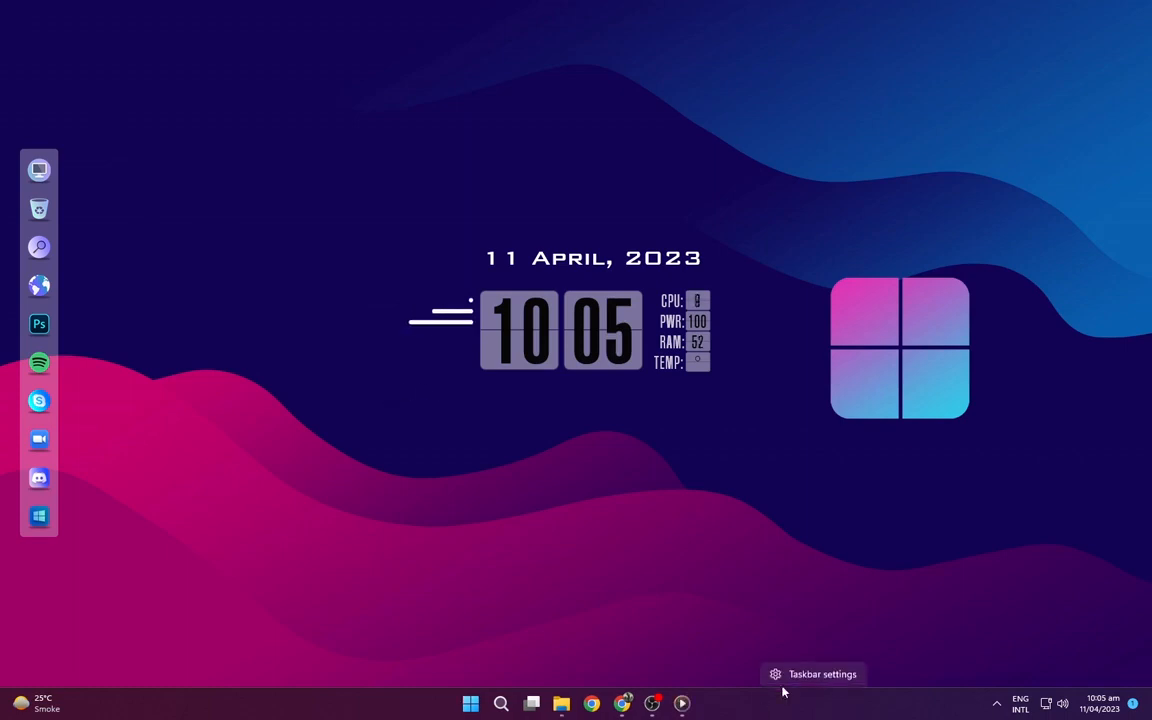
click(789, 676)
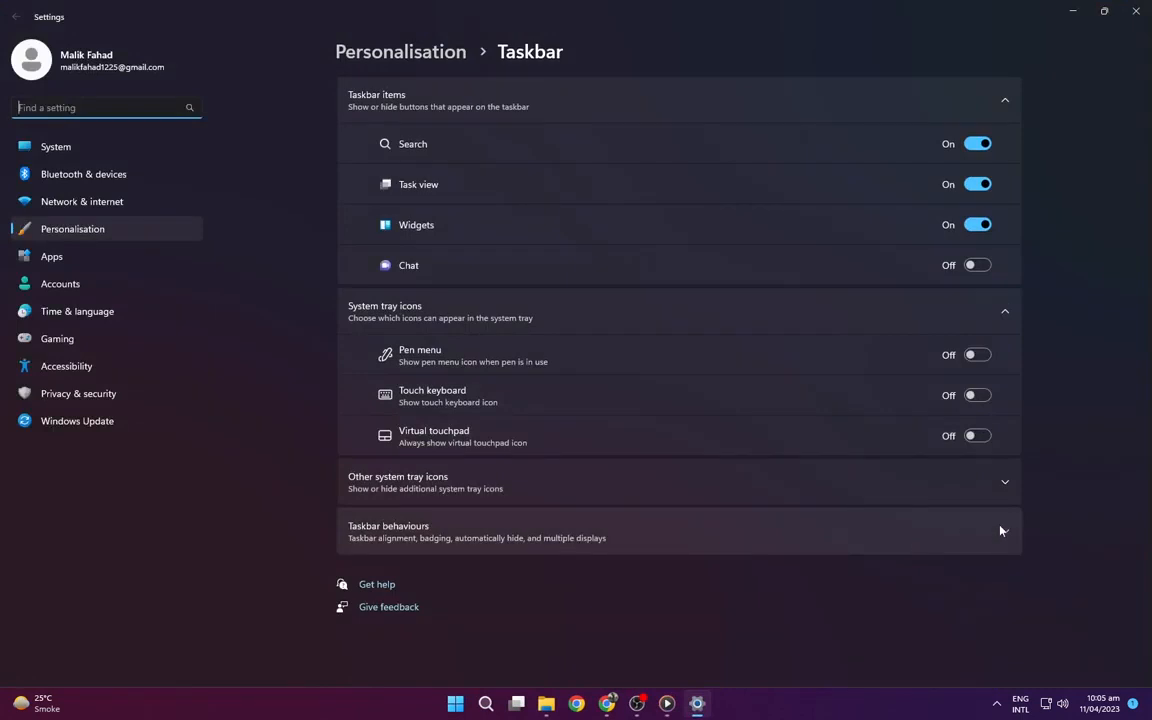
click(1001, 530)
click(398, 612)
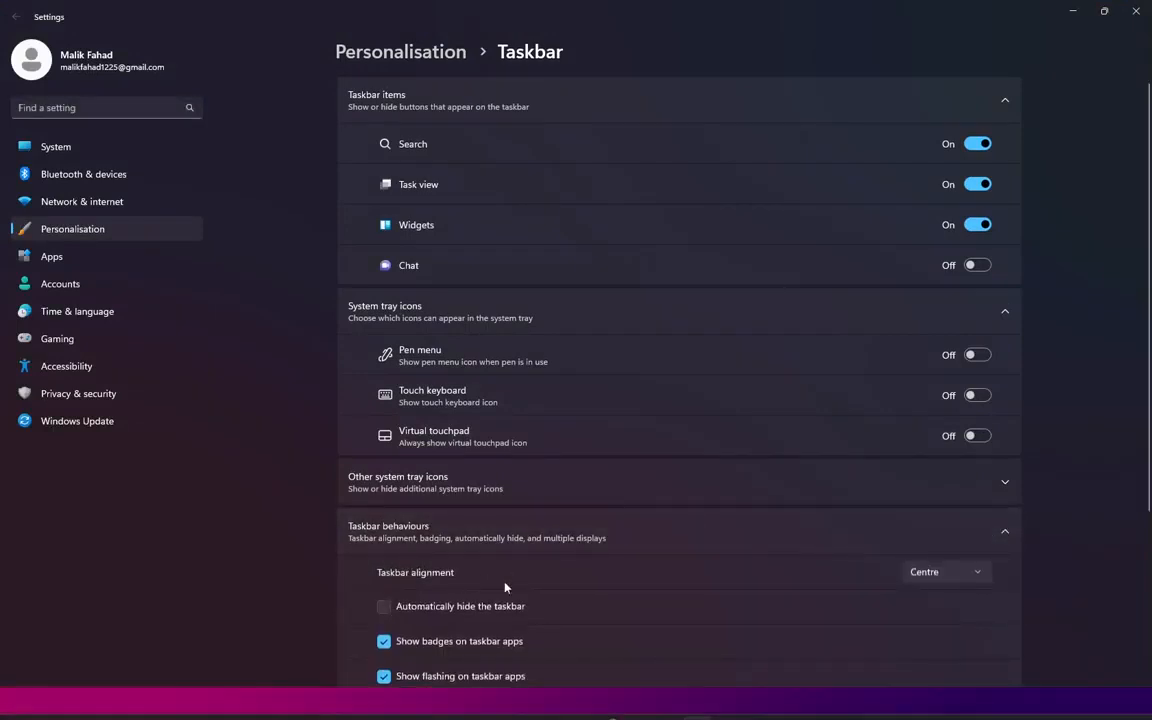
scroll(436, 388, down, 3)
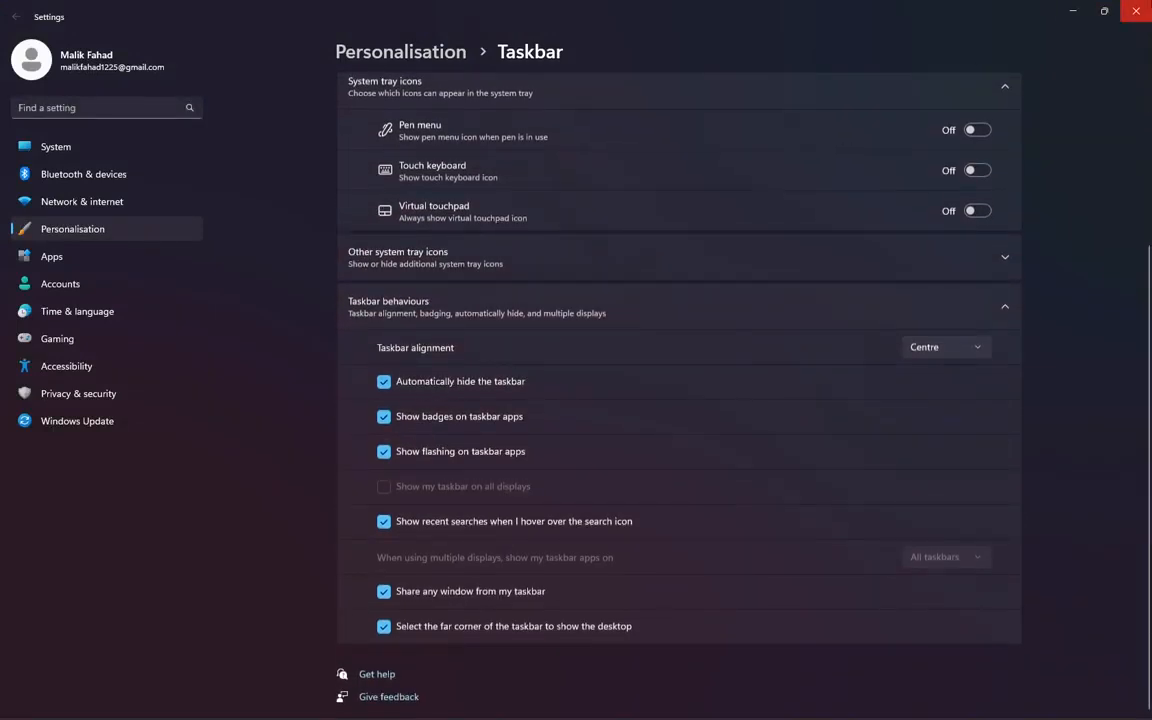
click(1136, 11)
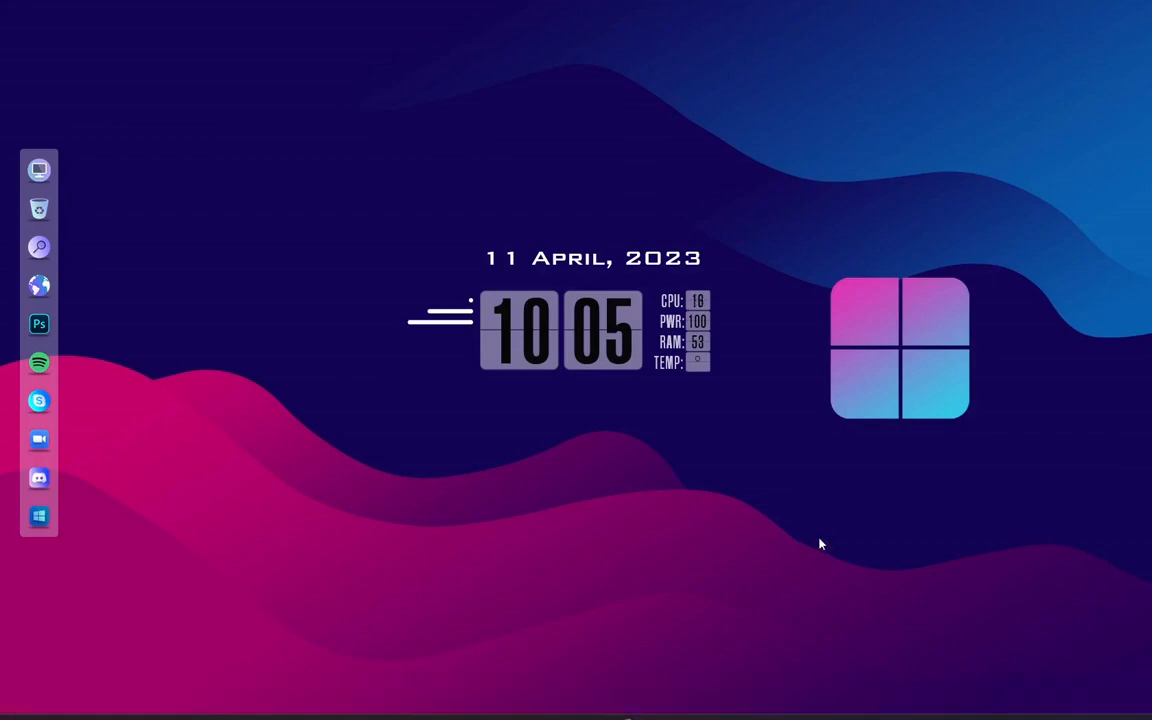